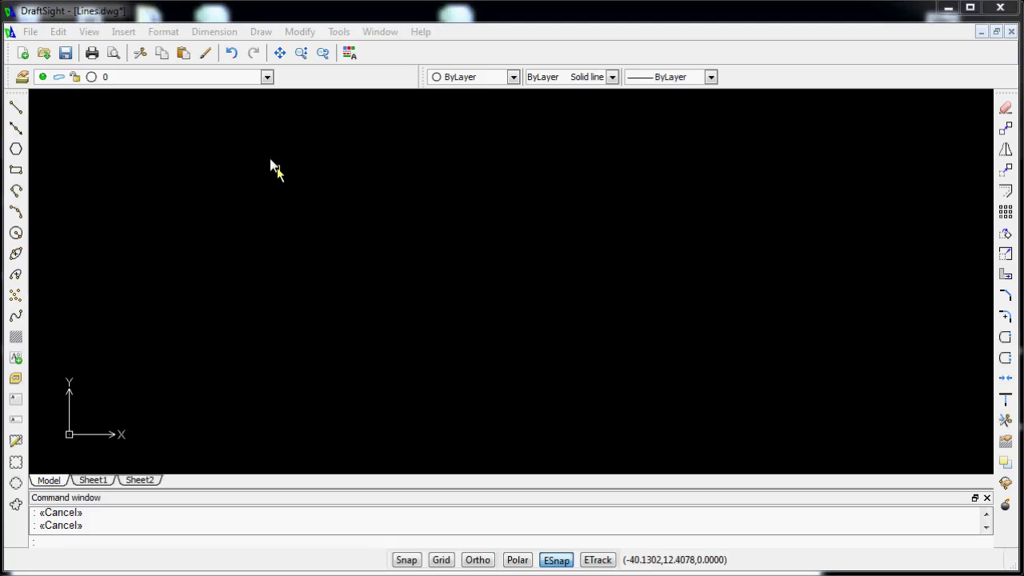
- Draw a zigzag of seven connected line segments freehand across the empty drawing area
left_click(261, 32)
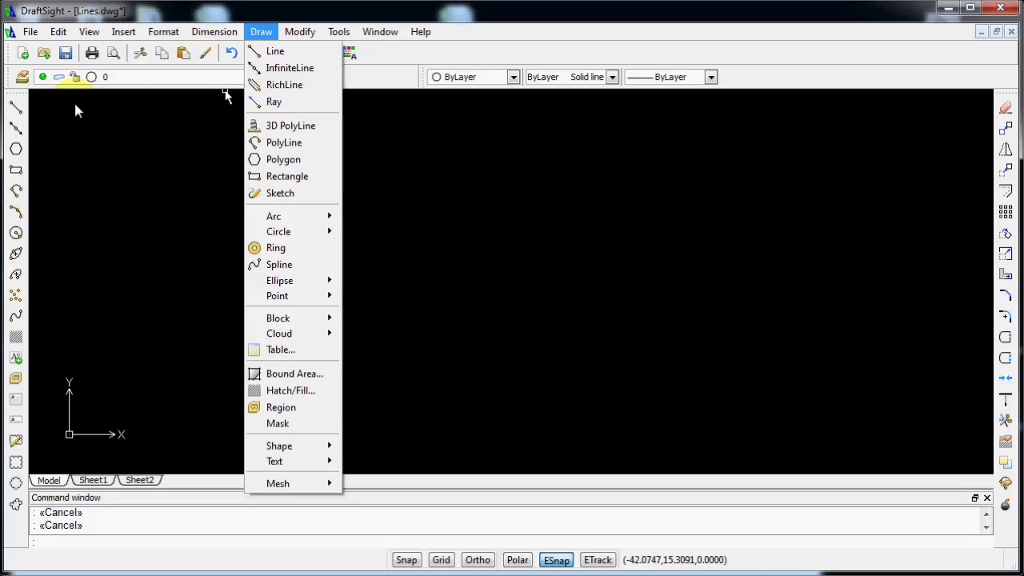
left_click(51, 112)
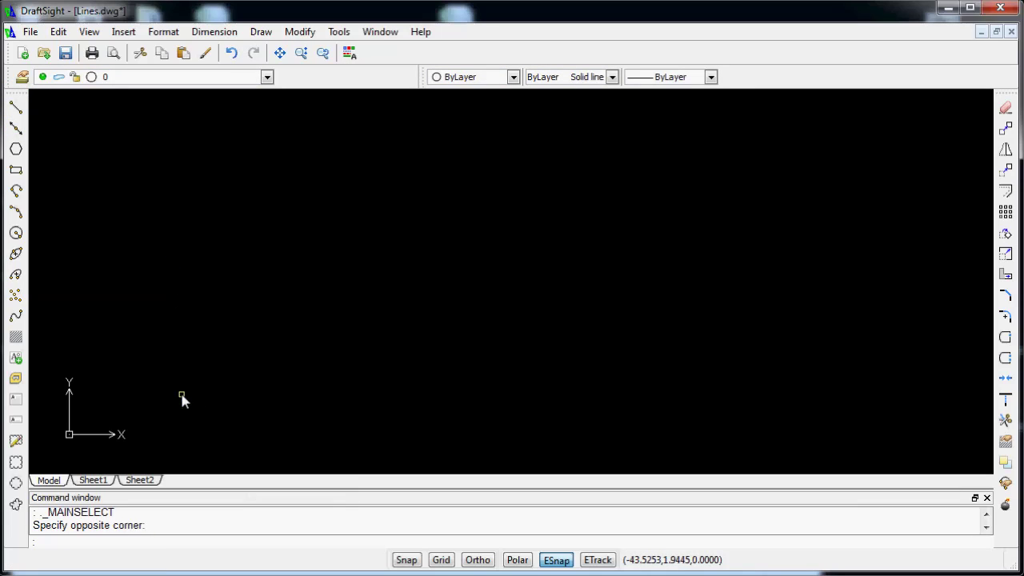
type("line")
key("Return")
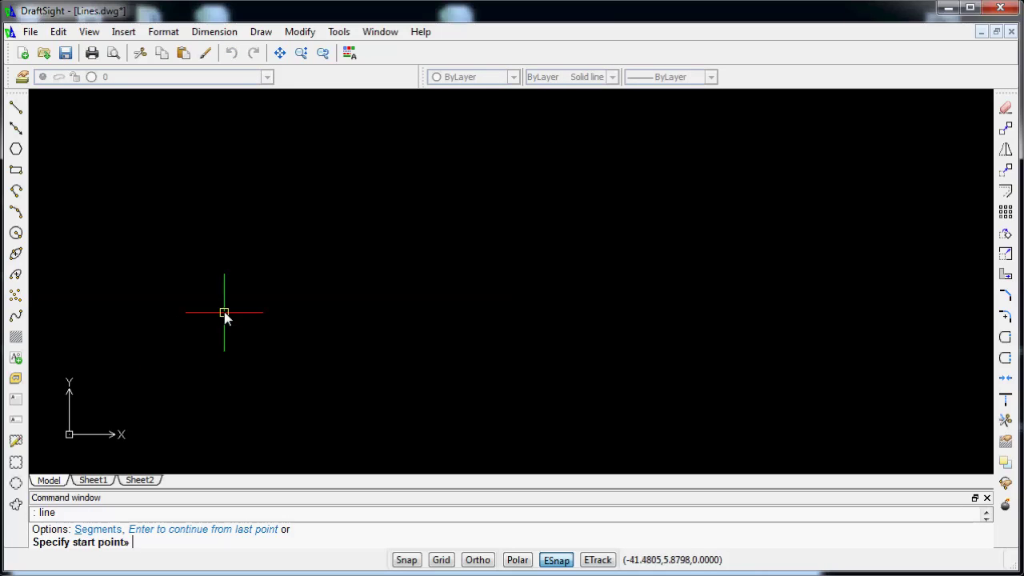
left_click(197, 214)
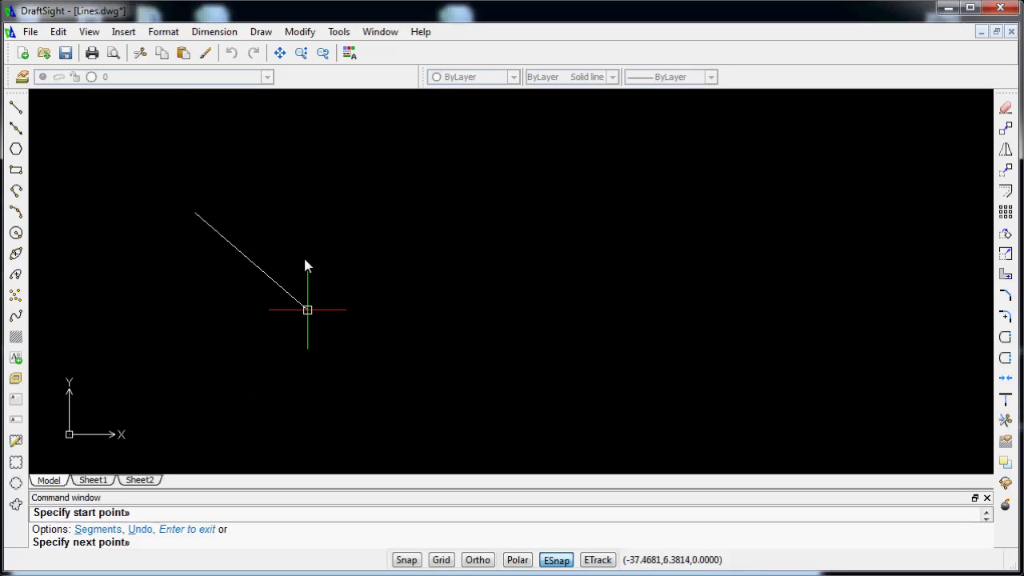
left_click(316, 110)
left_click(215, 418)
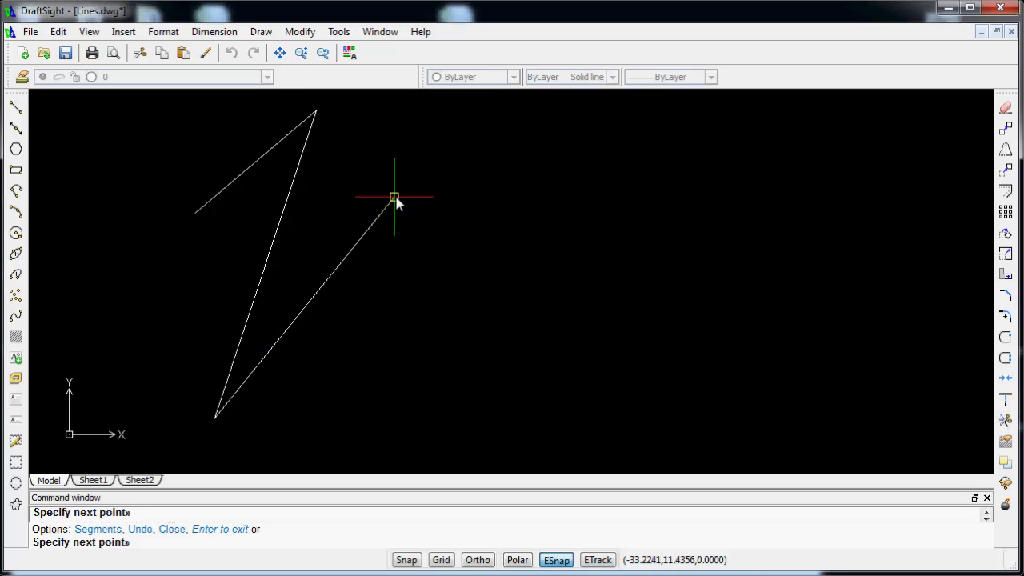
left_click(358, 420)
left_click(515, 176)
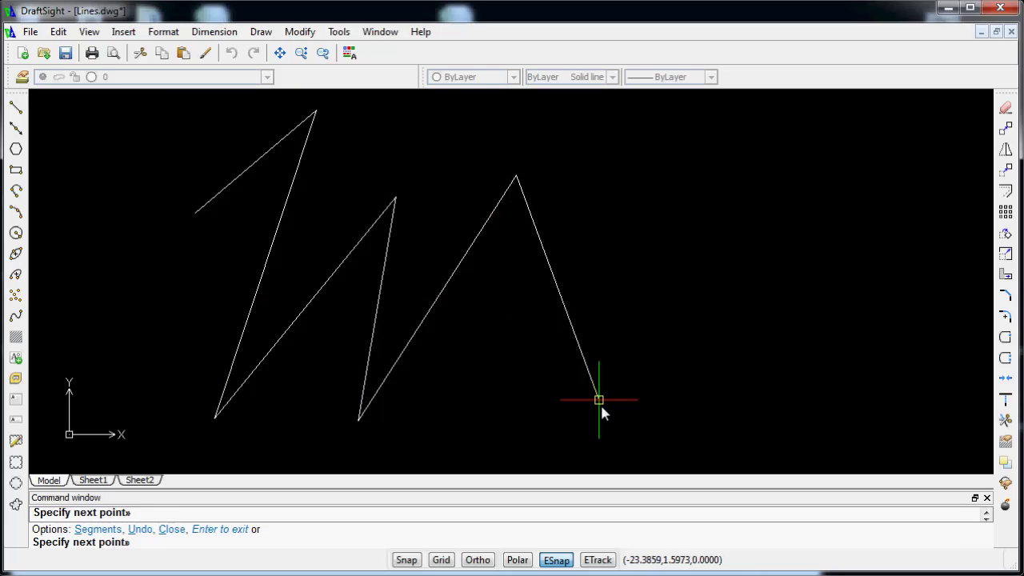
left_click(647, 174)
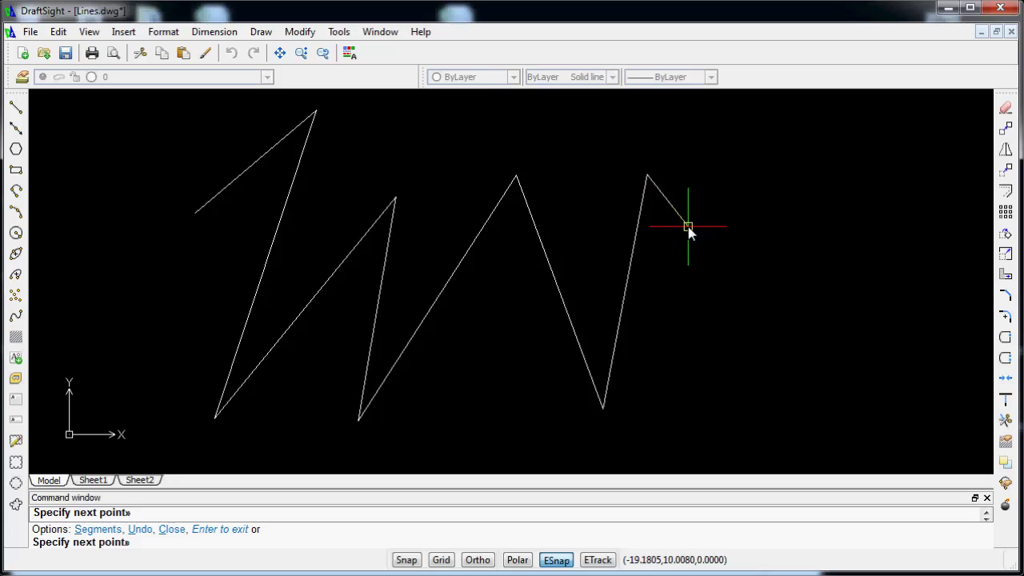
key("Escape")
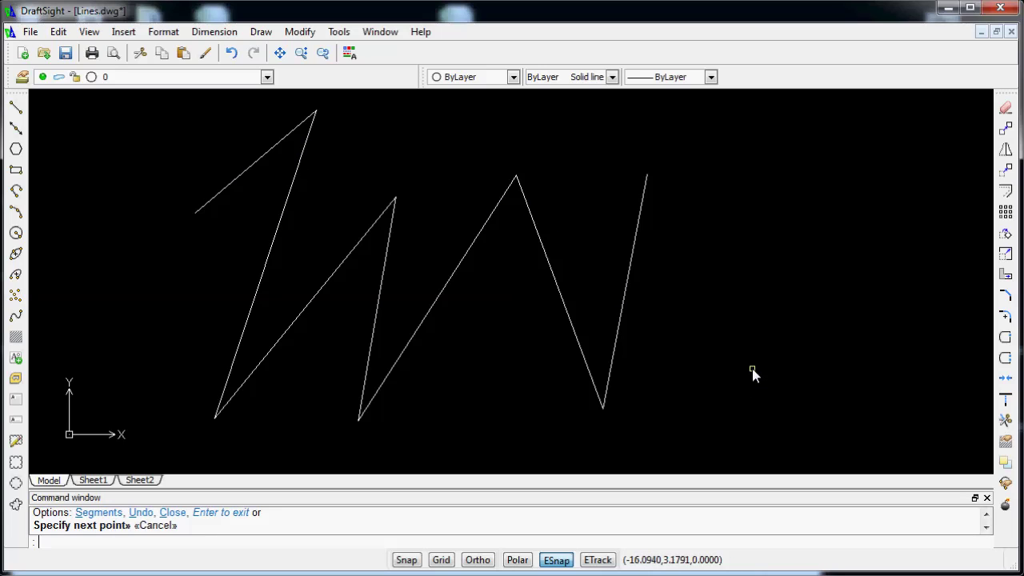
- Delete all the connected zigzag lines
left_click(753, 372)
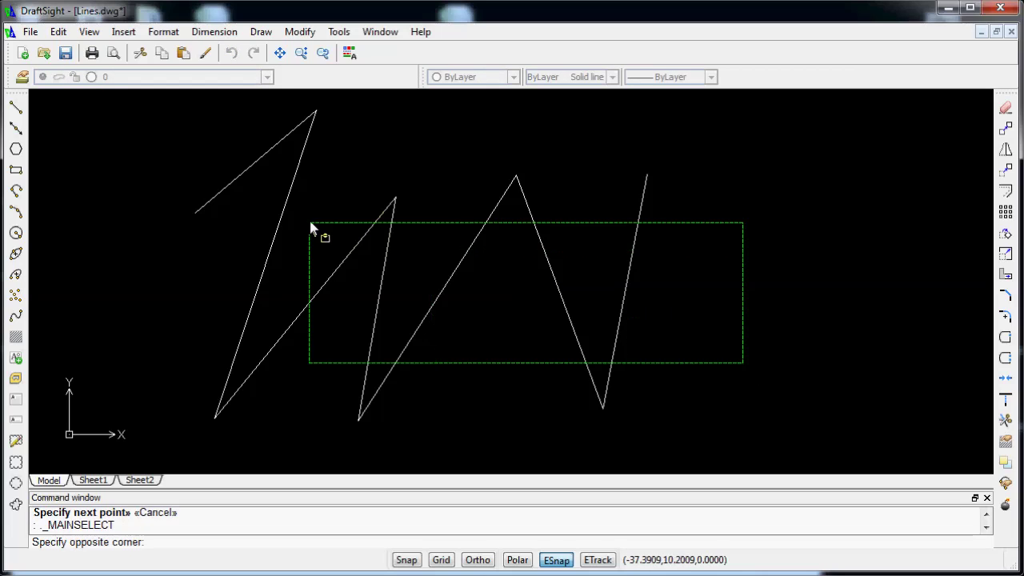
left_click(242, 164)
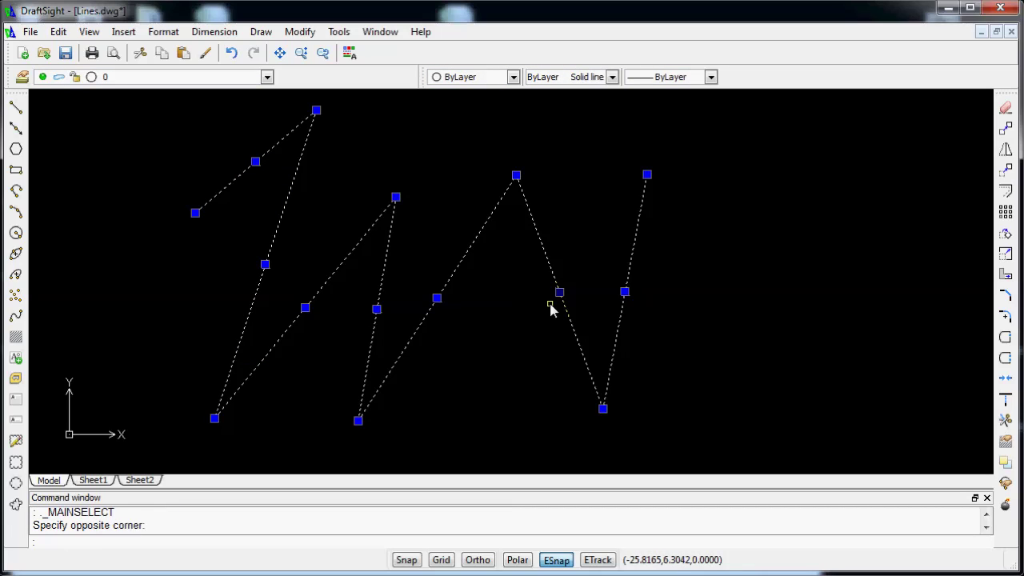
key("Return")
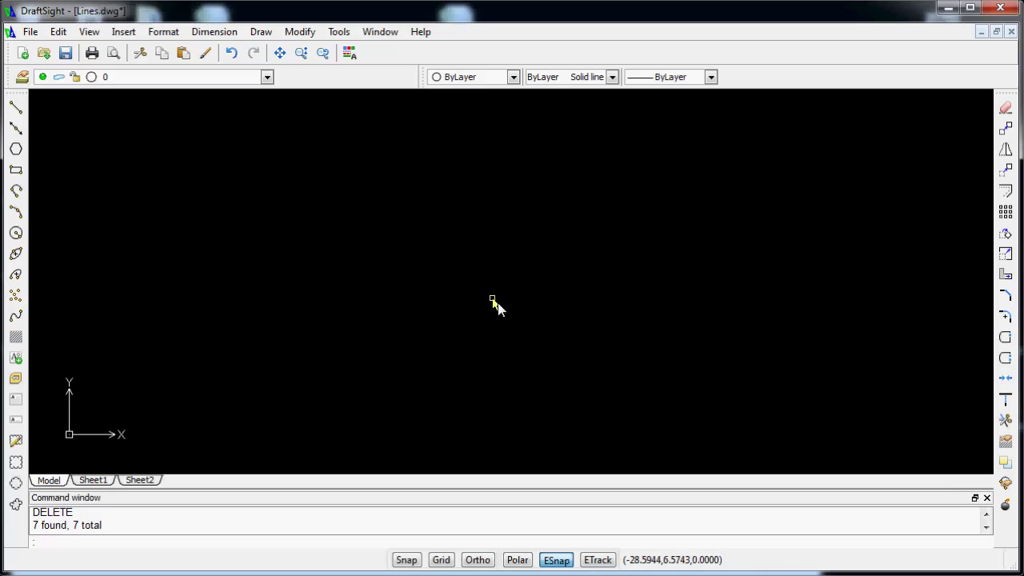
- With Ortho on, draw nine connected horizontal and vertical line segments as two overlapping rectangular loops
left_click(478, 561)
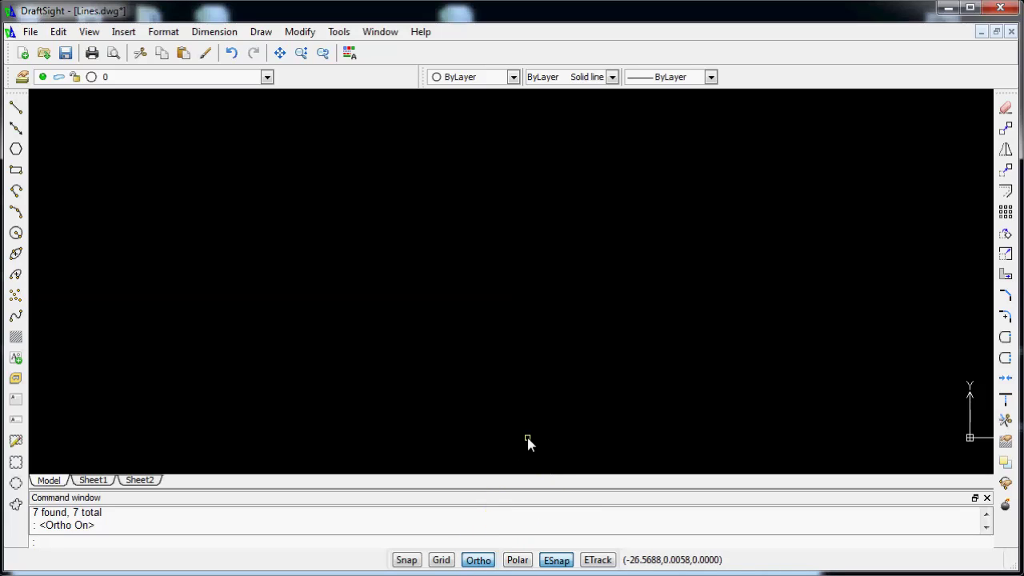
left_click(21, 116)
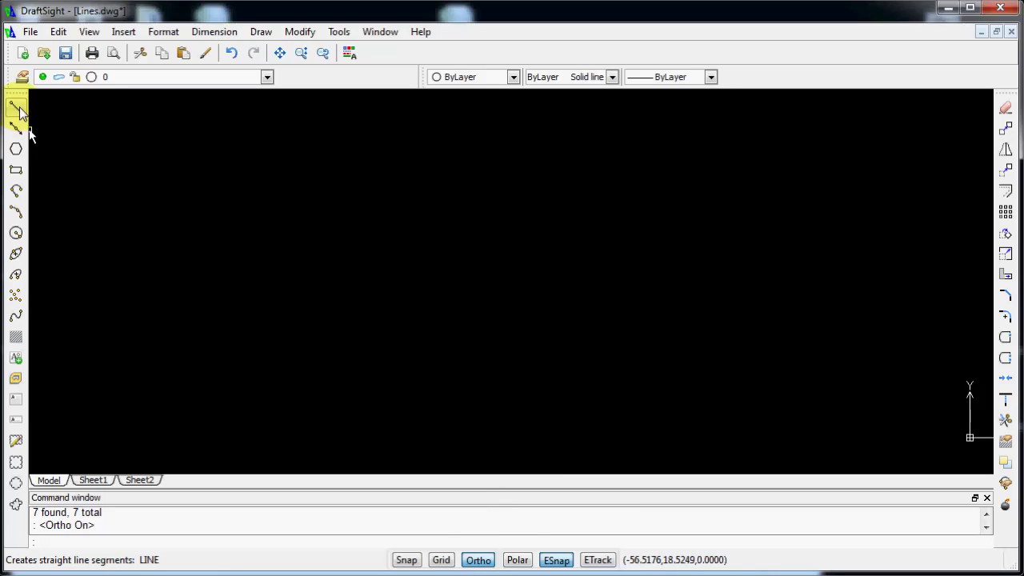
left_click(272, 343)
left_click(556, 342)
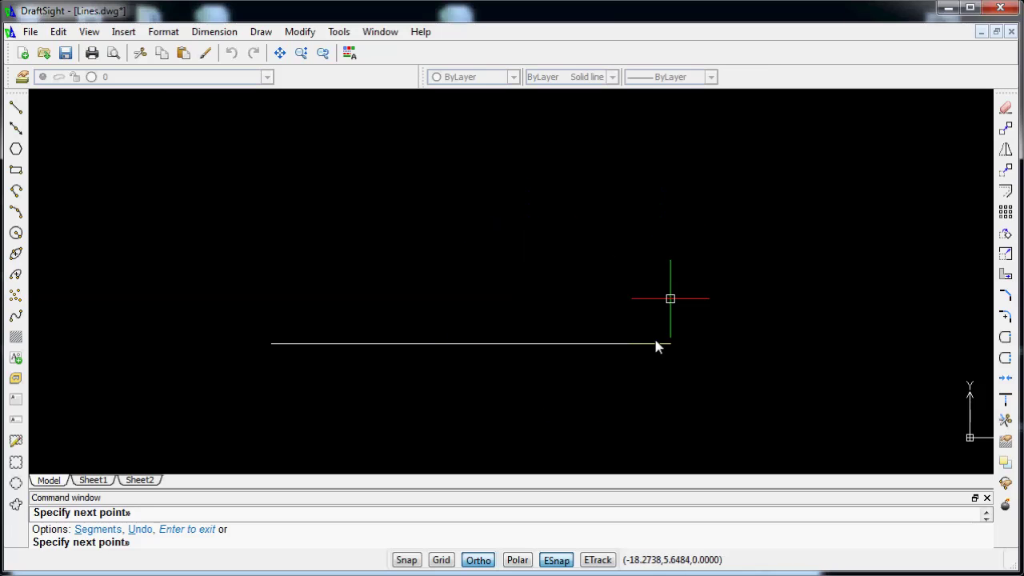
left_click(556, 225)
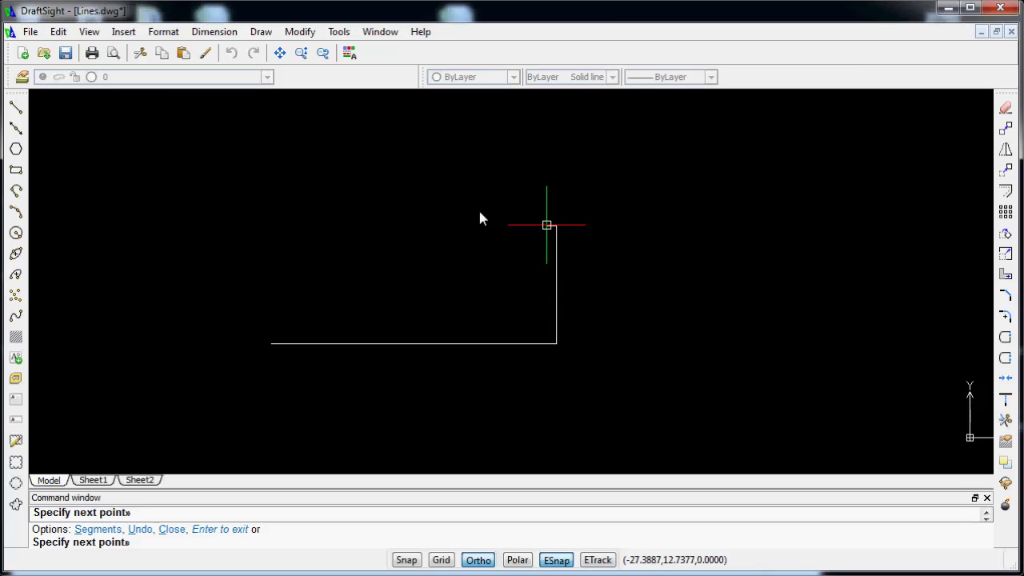
left_click(370, 436)
left_click(673, 376)
left_click(652, 159)
left_click(285, 296)
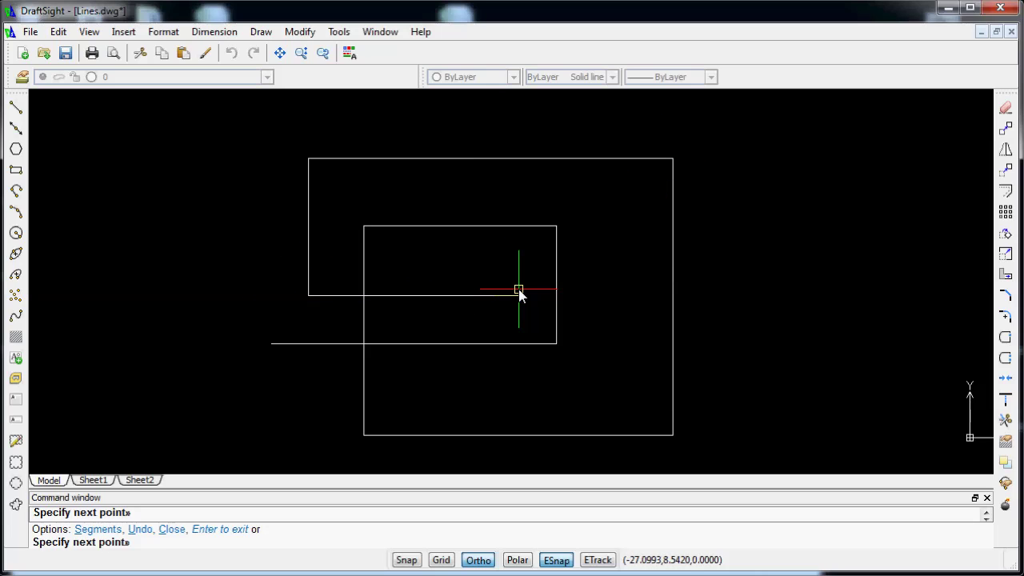
key("Escape")
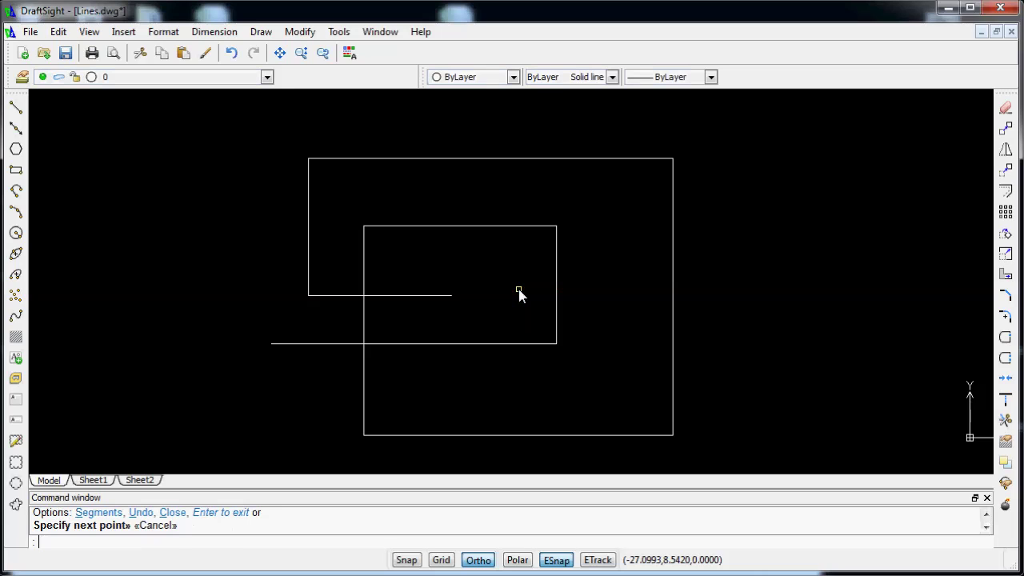
- Delete all the horizontal and vertical line segments
left_click(716, 466)
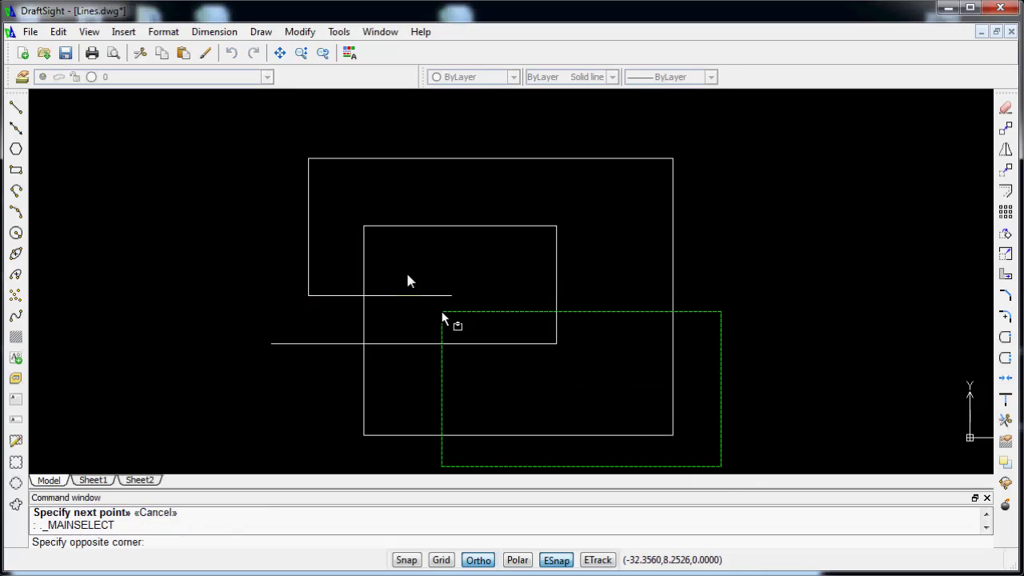
left_click(234, 131)
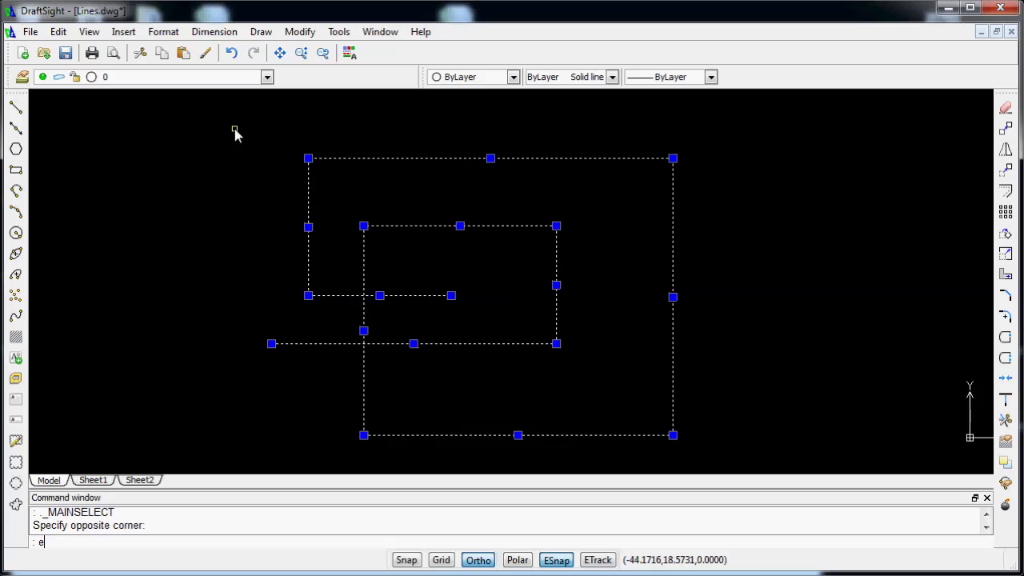
type("e")
key("Return")
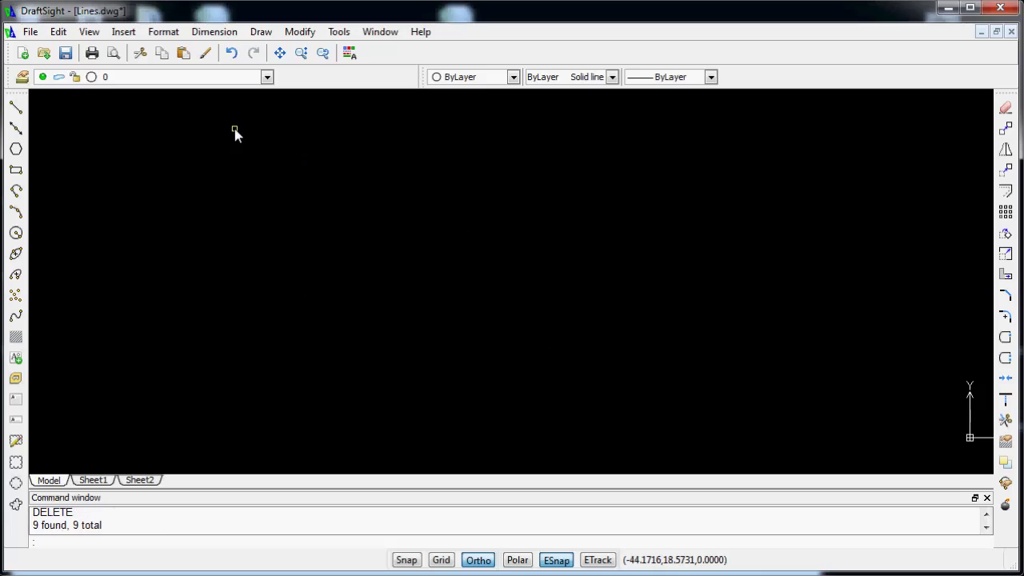
- With Ortho turned off, draw two connected angled lines, the first 5 units and the second 10 units long
left_click(15, 110)
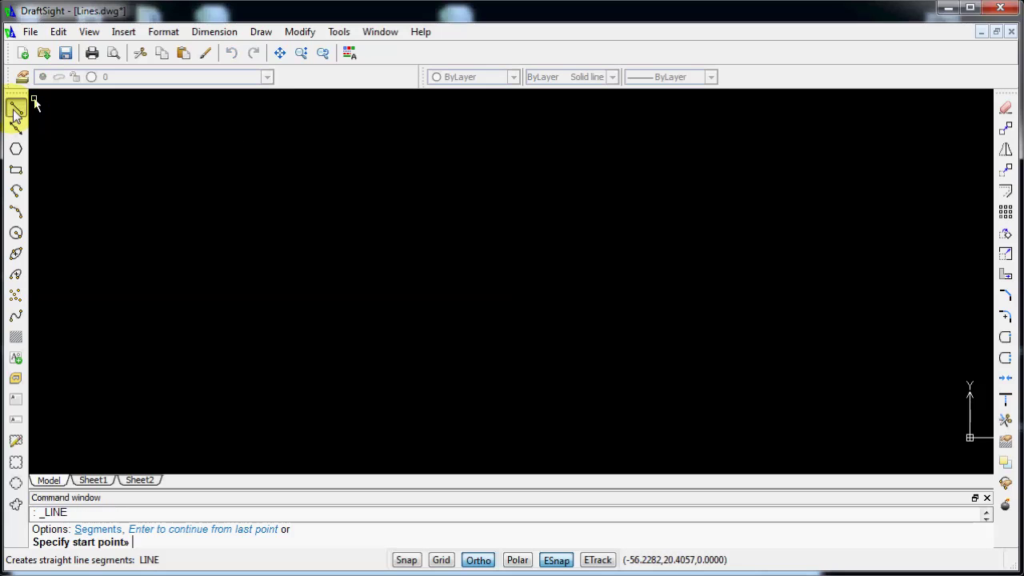
left_click(277, 305)
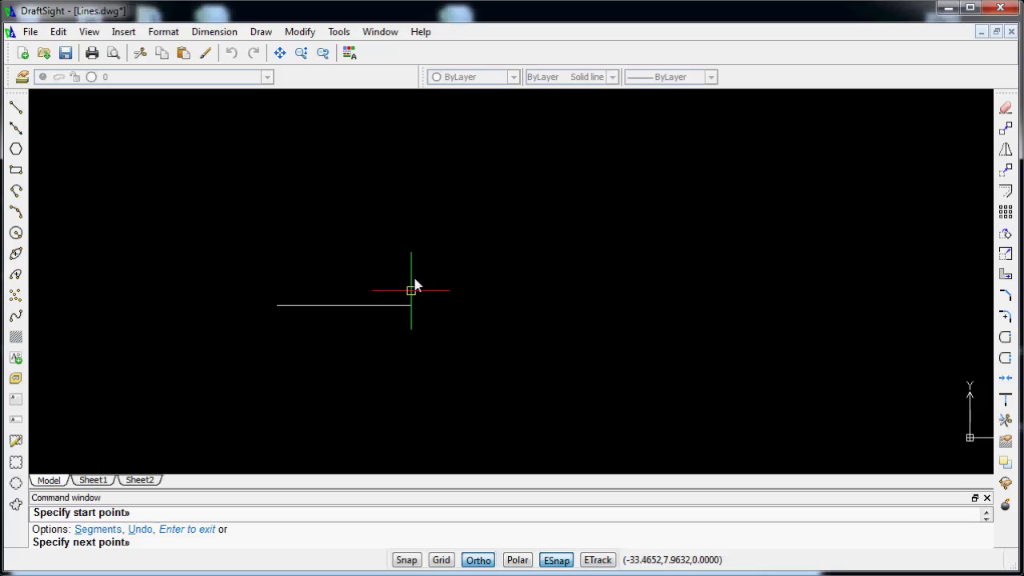
left_click(478, 560)
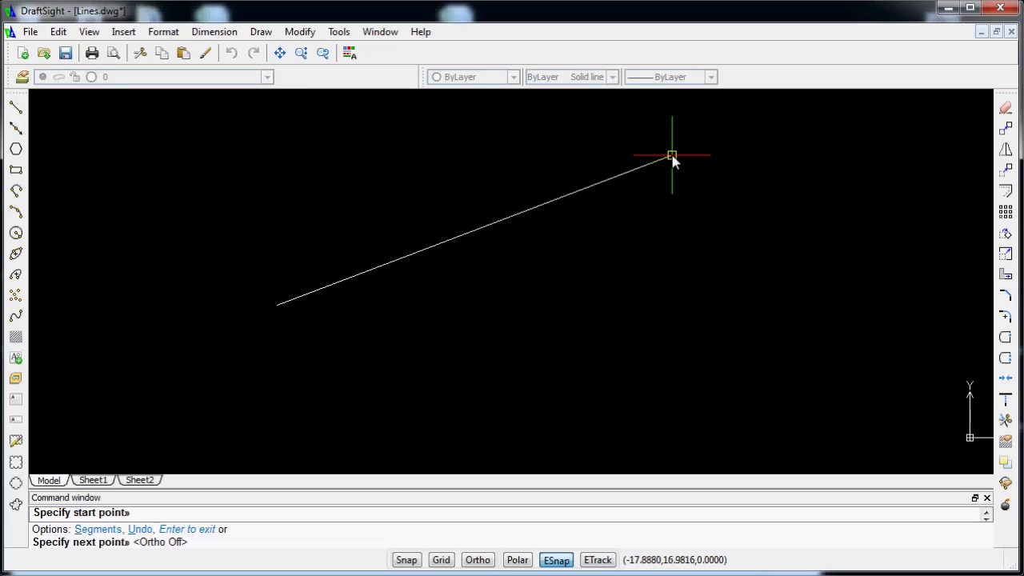
key("Return")
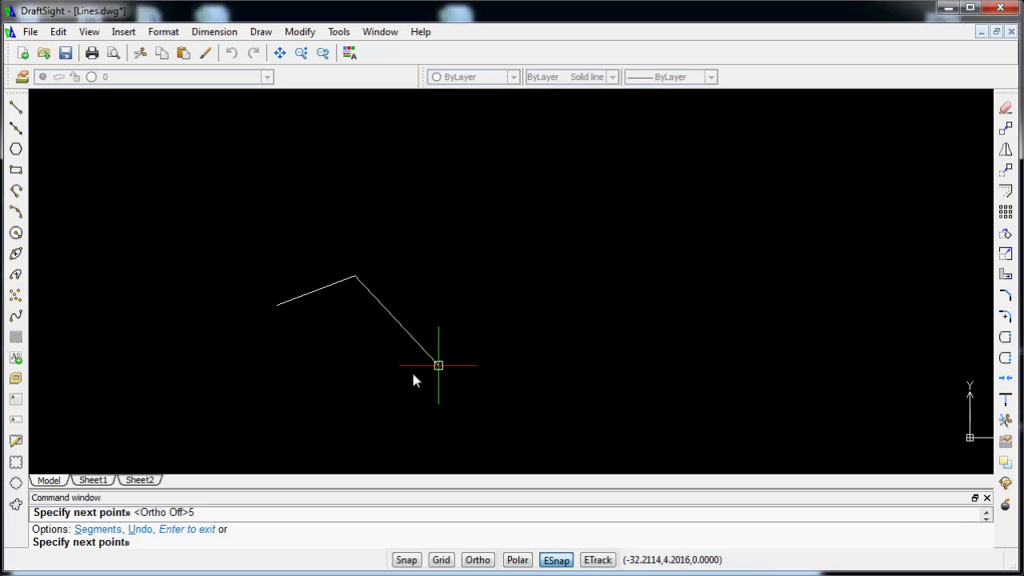
scroll(399, 376, "down", 1)
scroll(306, 344, "up", 2)
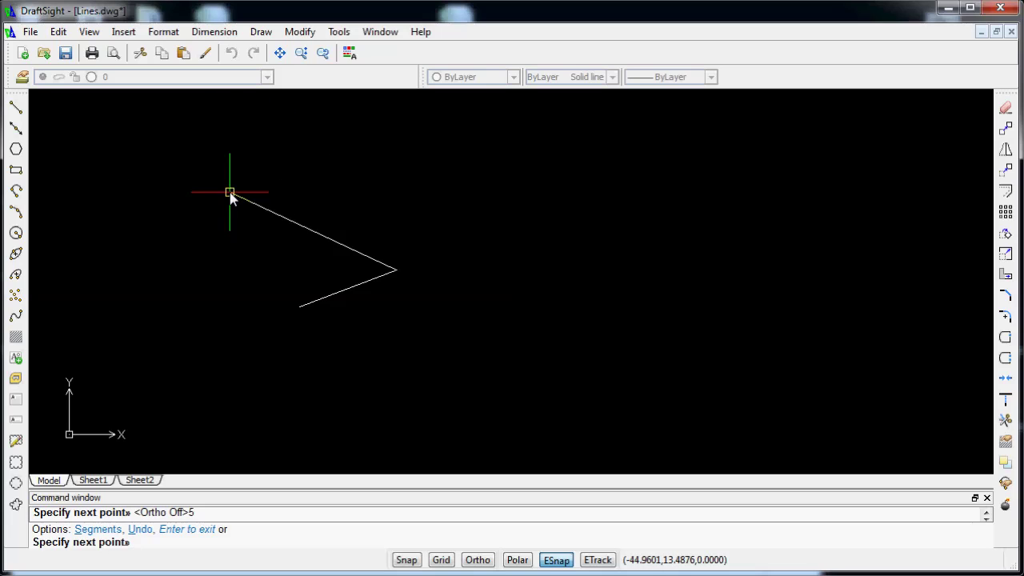
type("0")
key("Return")
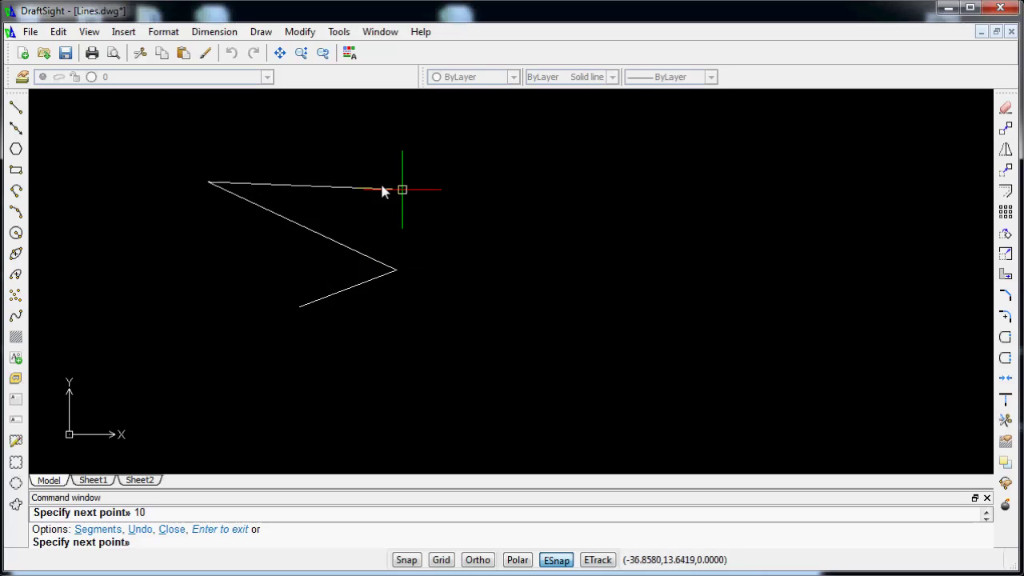
scroll(192, 312, "up", 1)
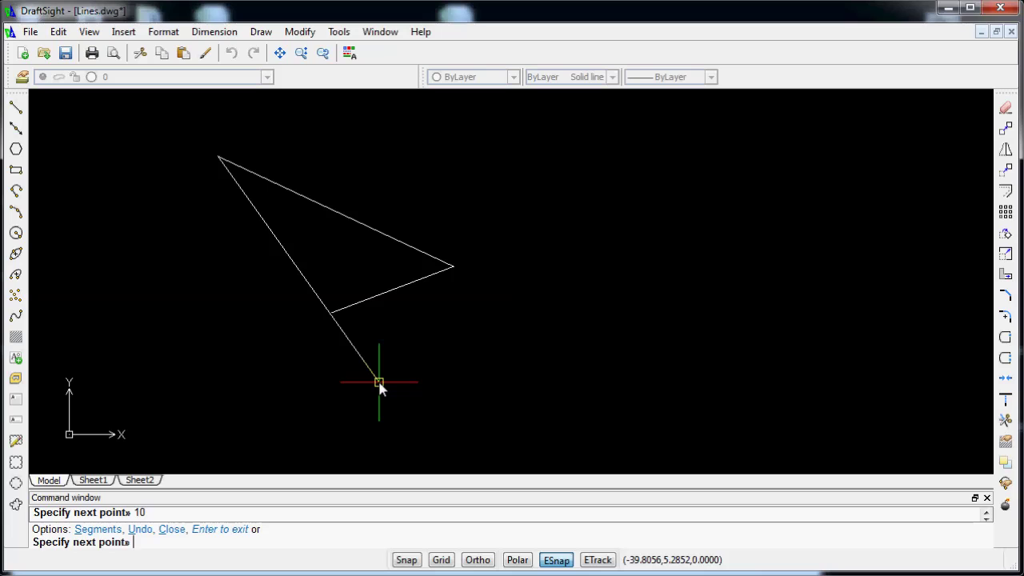
key("Escape")
- Delete the two connected angled lines
scroll(475, 329, "up", 1)
left_click(482, 301)
left_click(396, 207)
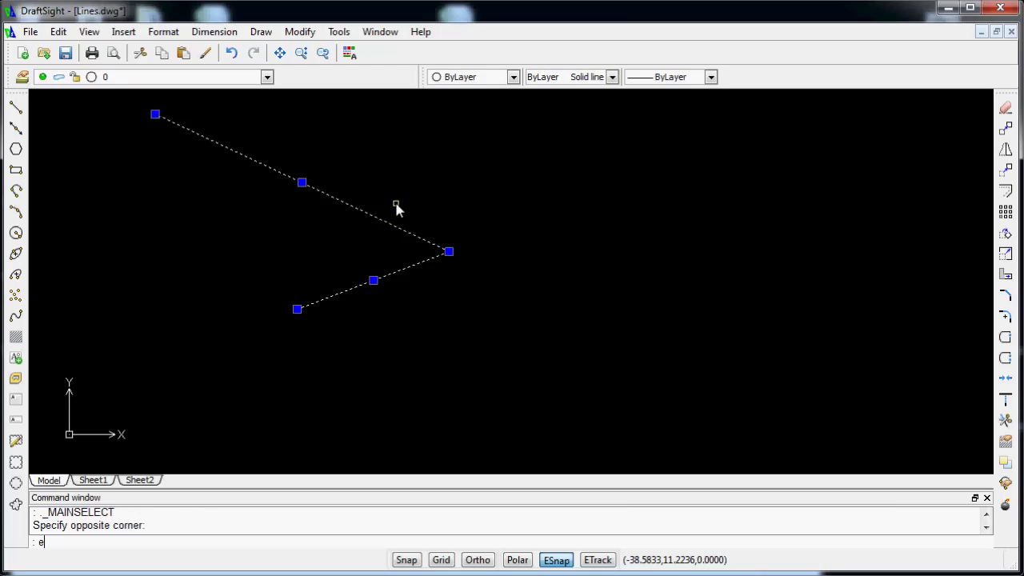
key("Return")
- Locate the numbered coordinate axes and the lines radiating from the origin
left_click(800, 263)
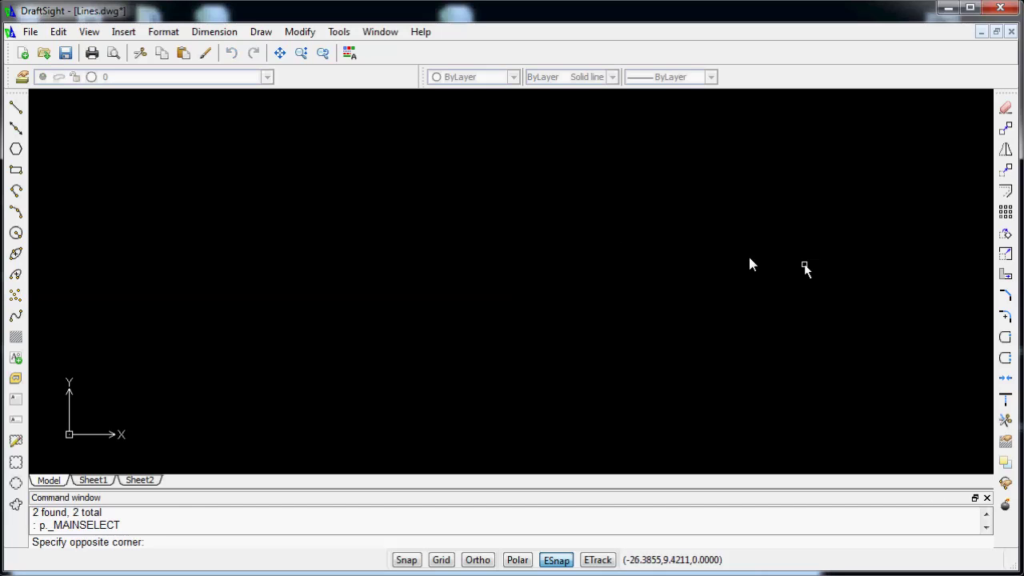
left_click(492, 266)
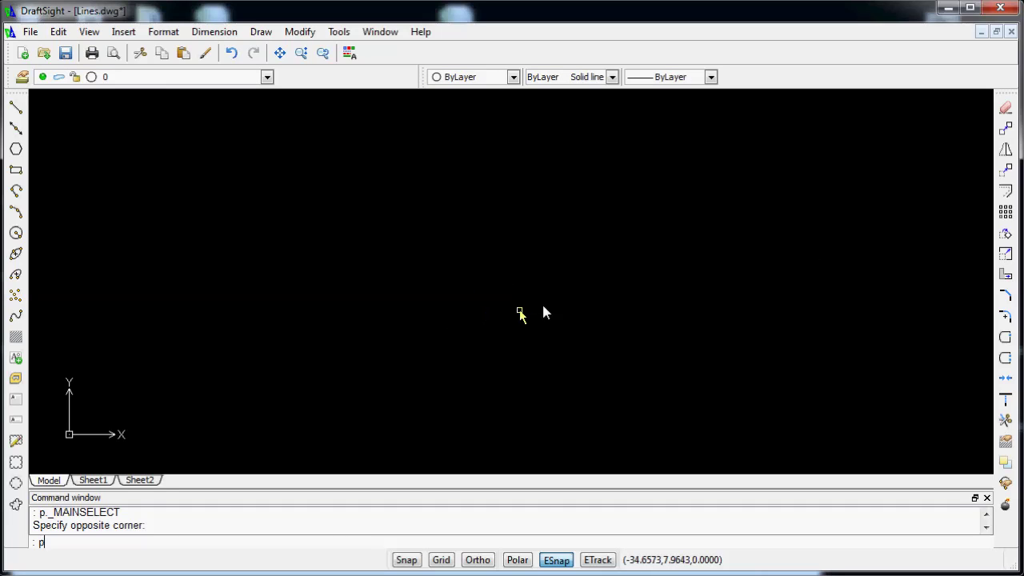
type("p")
key("Return")
key("Escape")
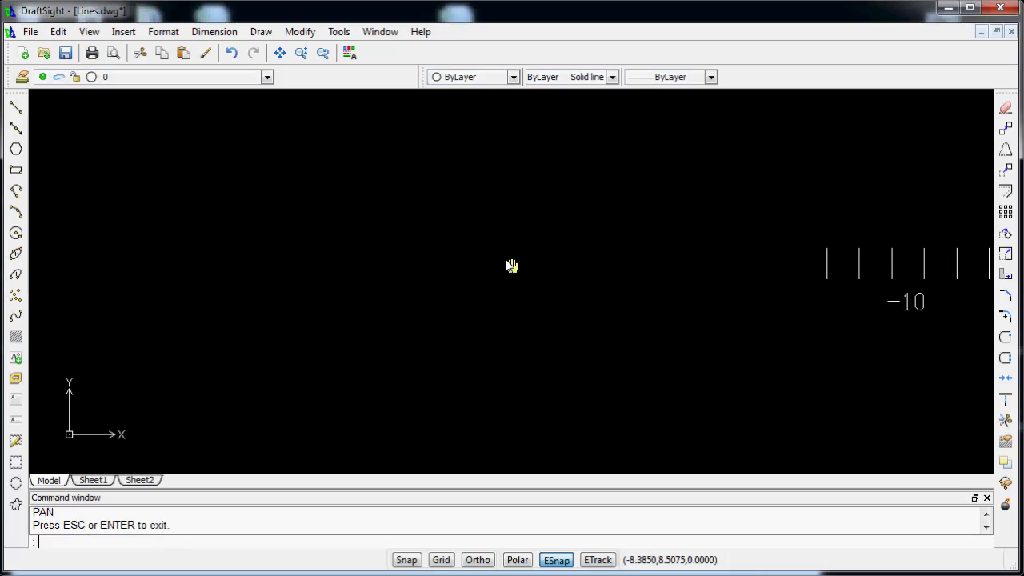
type("p")
key("Return")
left_click_drag(898, 301, 505, 304)
left_click_drag(737, 290, 488, 304)
key("Escape")
type("z")
key("Return")
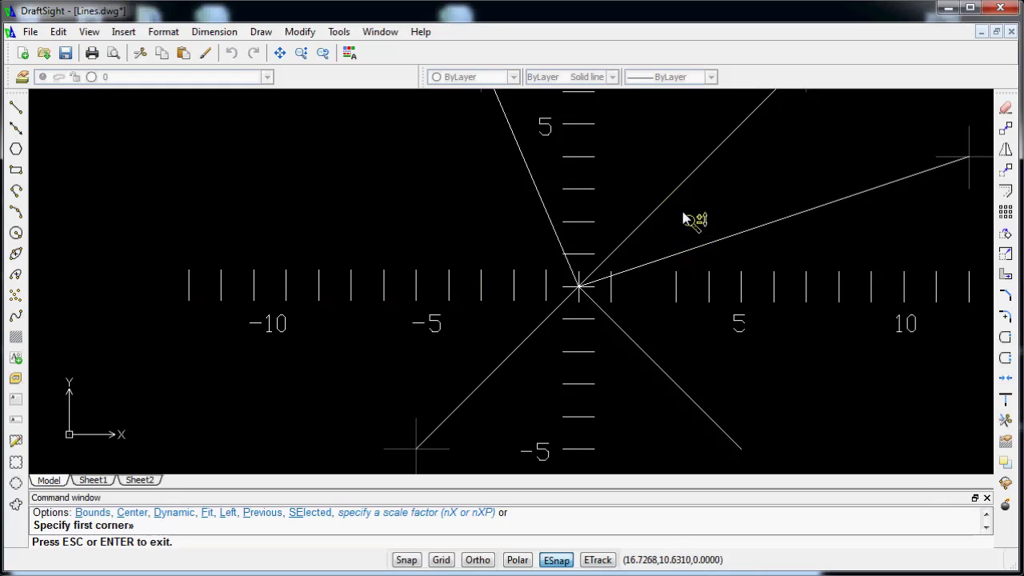
scroll(661, 347, "down", 2)
scroll(686, 279, "down", 1)
- Delete the five lines radiating from the origin, keeping the coordinate axes and their tick marks
left_click(697, 247)
left_click(605, 210)
key("Delete")
left_click(534, 229)
left_click(506, 242)
key("Delete")
left_click(490, 363)
left_click(479, 356)
key("Delete")
left_click(643, 343)
left_click(602, 383)
key("Delete")
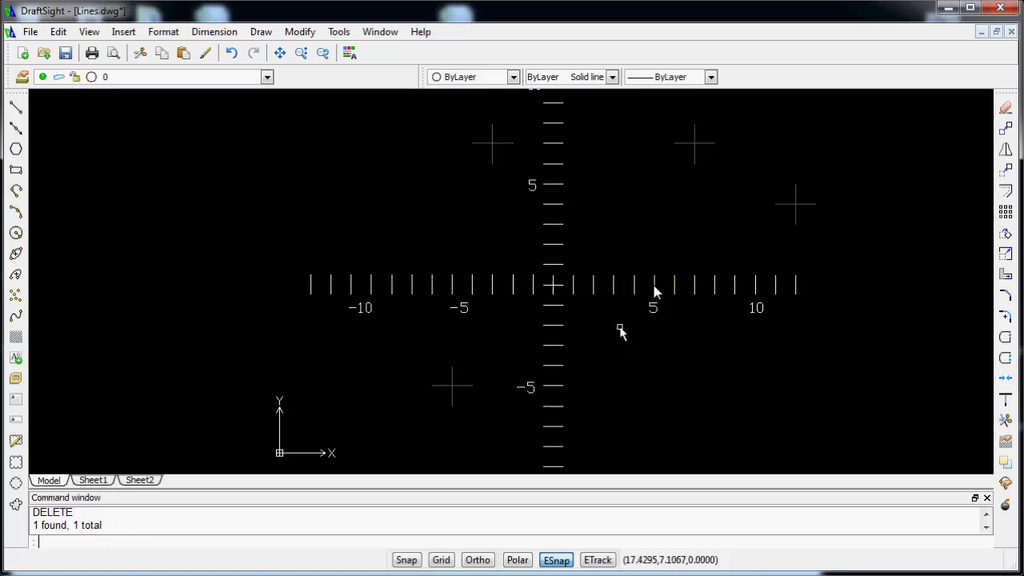
- Delete the cross marker at about X 12, Y 4 in the upper-right quadrant of the axes
left_click(847, 238)
left_click(766, 169)
key("Delete")
- Draw a line from the axes' origin to the upper-right cross marker using the relative coordinates @7,7
middle_click_drag(708, 229, 657, 286)
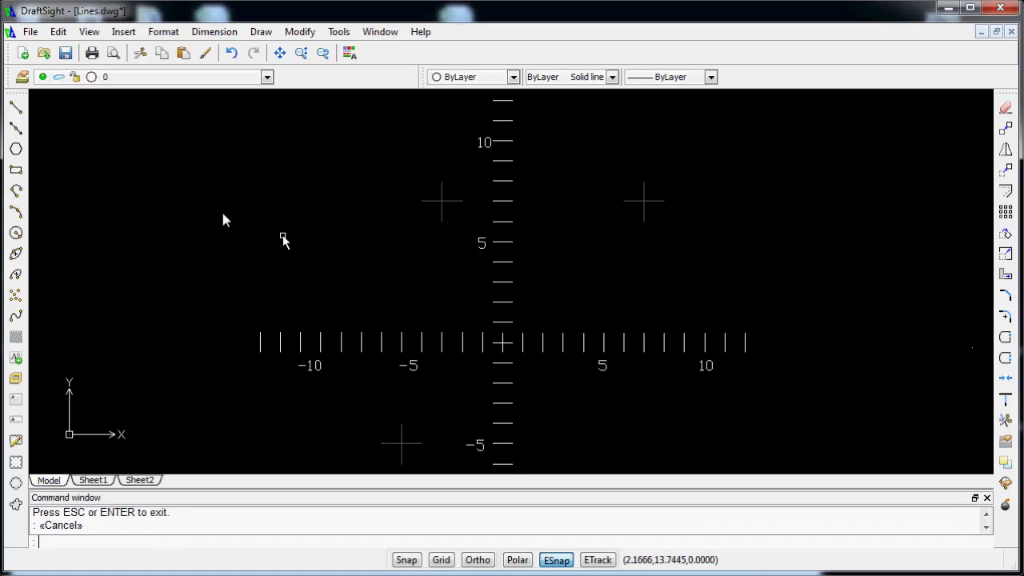
left_click(15, 106)
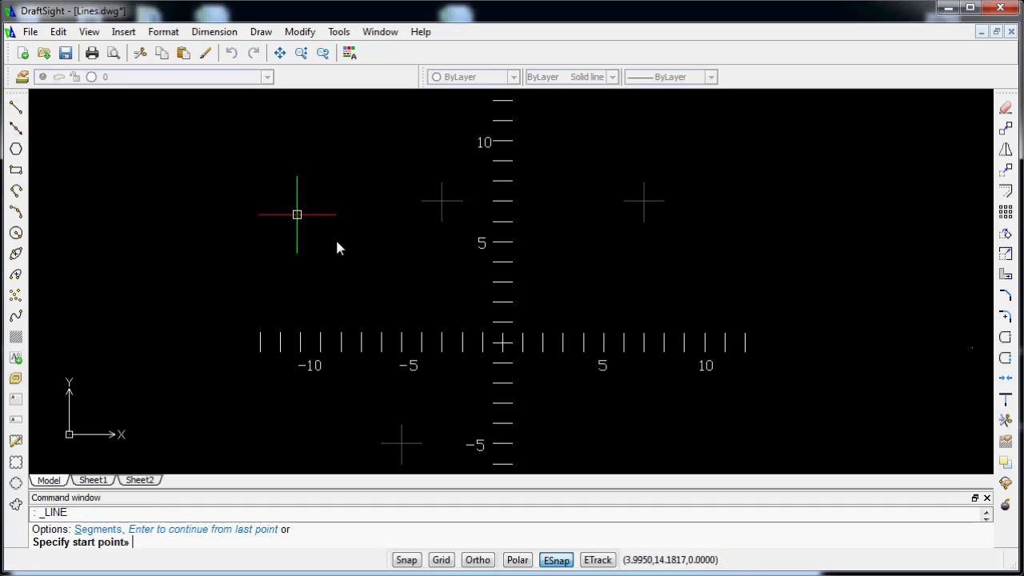
left_click(503, 342)
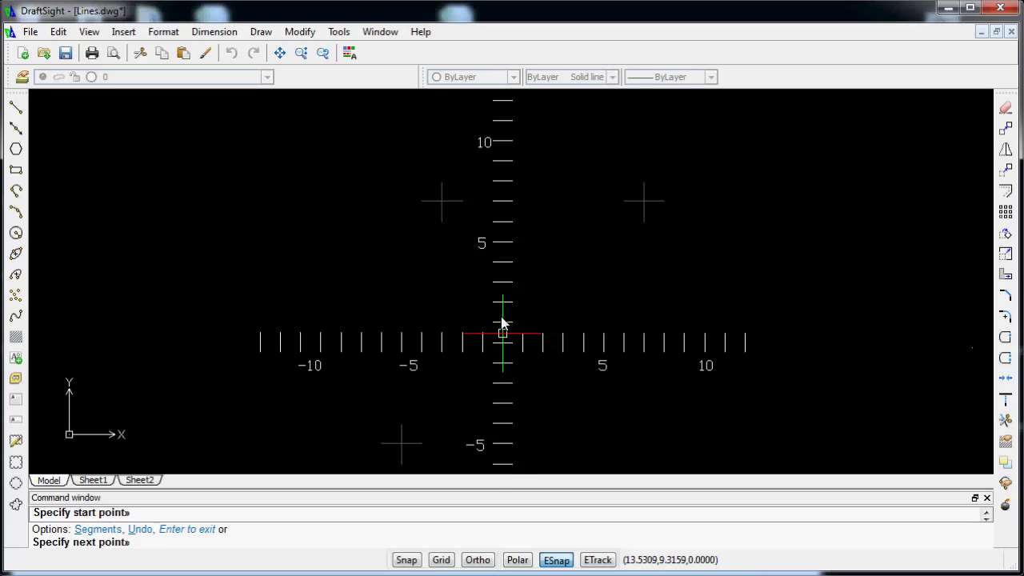
scroll(544, 301, "up", 1)
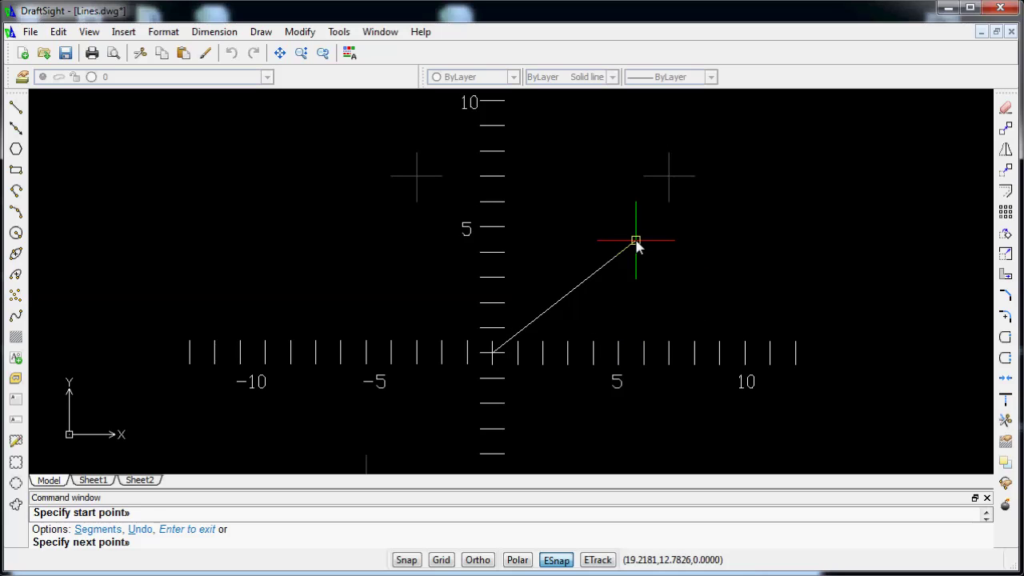
key("F8")
type("@")
type("7")
key("F8")
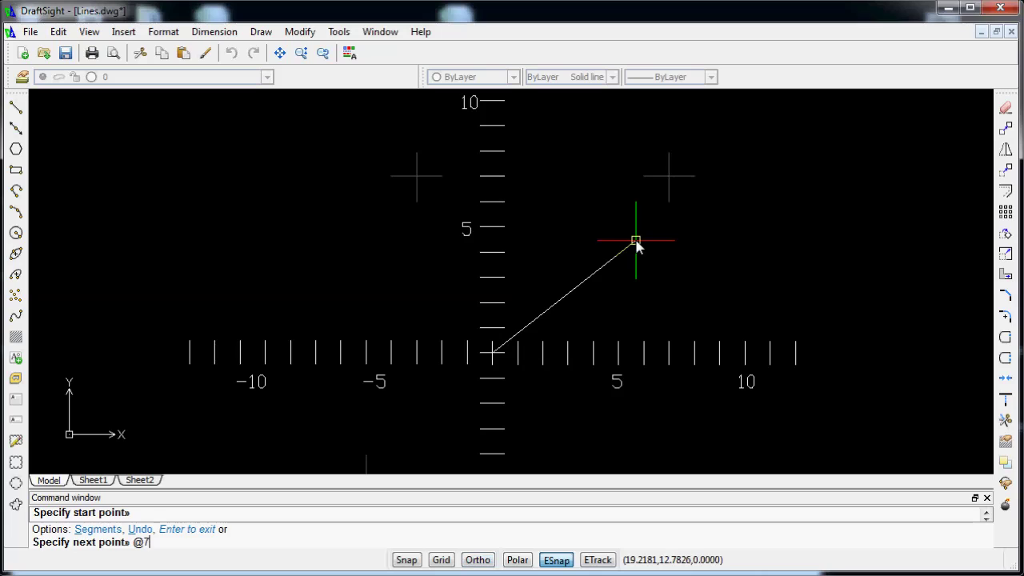
type(",7")
key("Return")
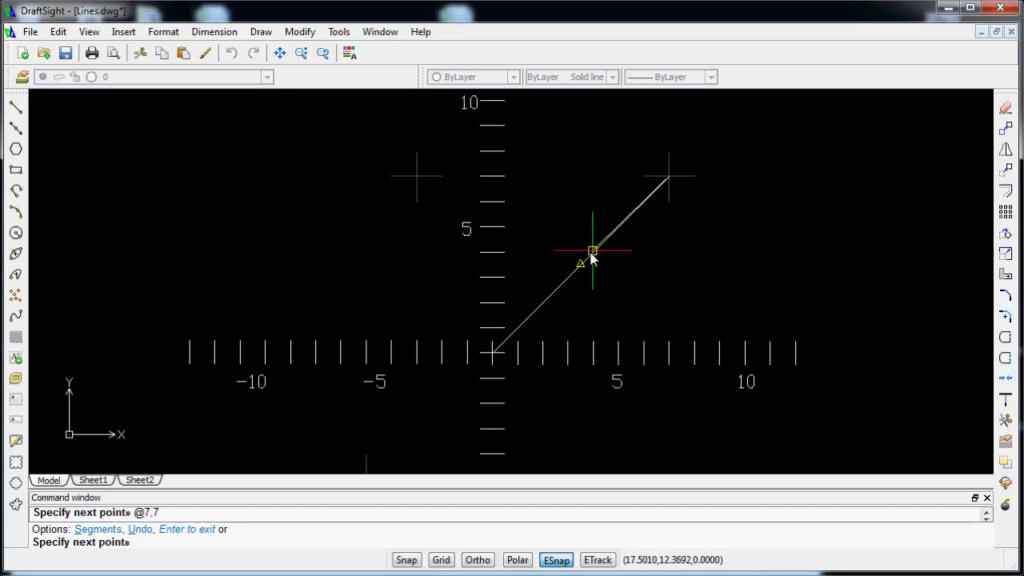
key("Escape")
- Draw a line from the axes' origin to the upper-left cross marker using the relative coordinates @-3,7
type("p")
key("Return")
mouse_move(529, 352)
left_mouse_down()
mouse_move(670, 313)
mouse_move(677, 332)
left_mouse_up()
key("Escape")
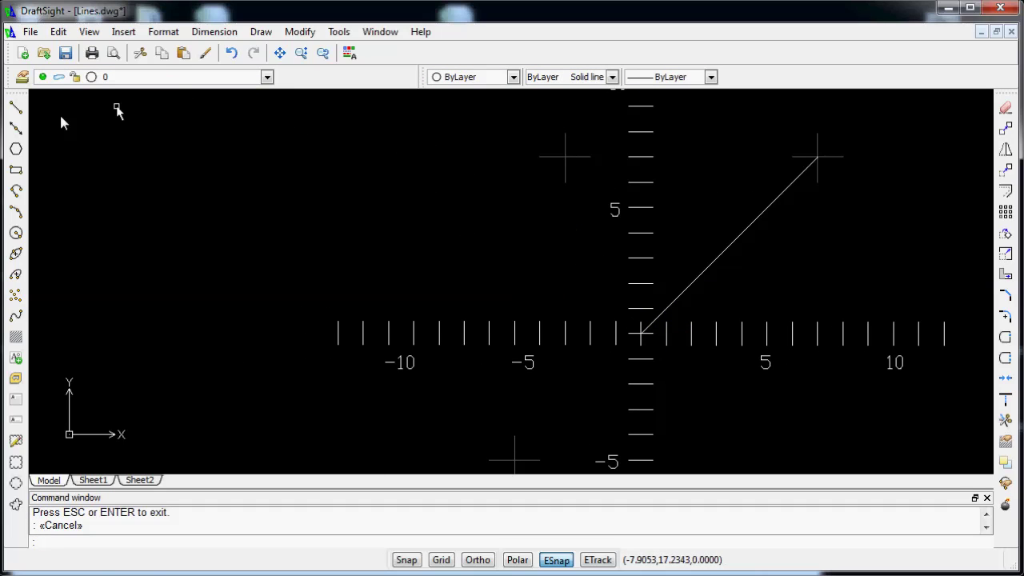
left_click(15, 106)
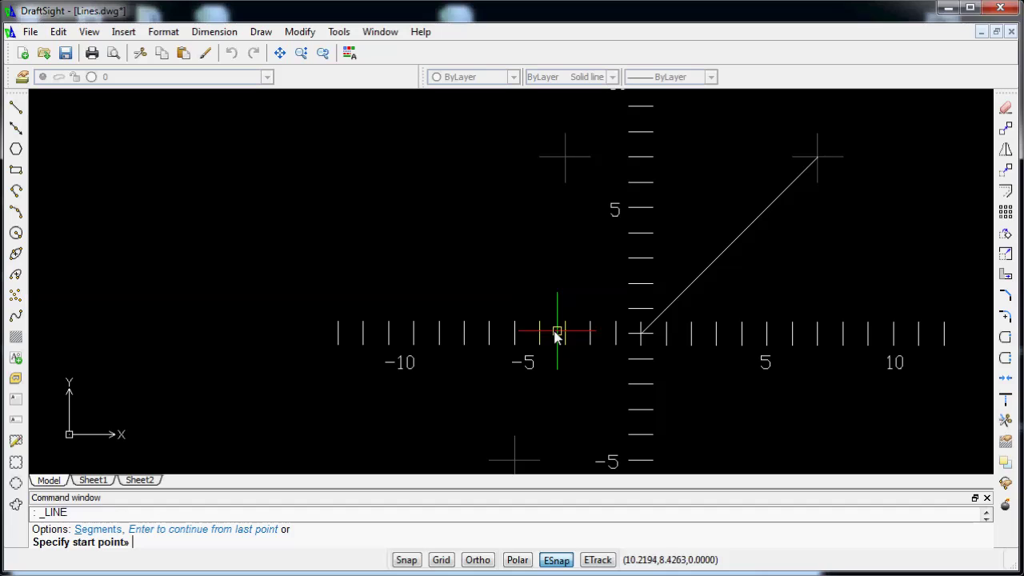
left_click(645, 336)
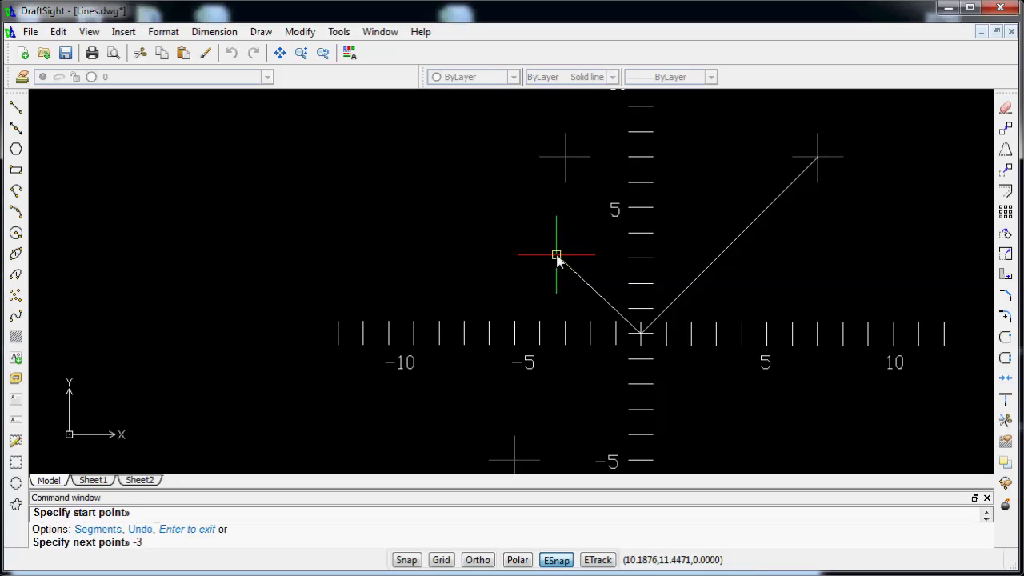
key("F8")
type("@")
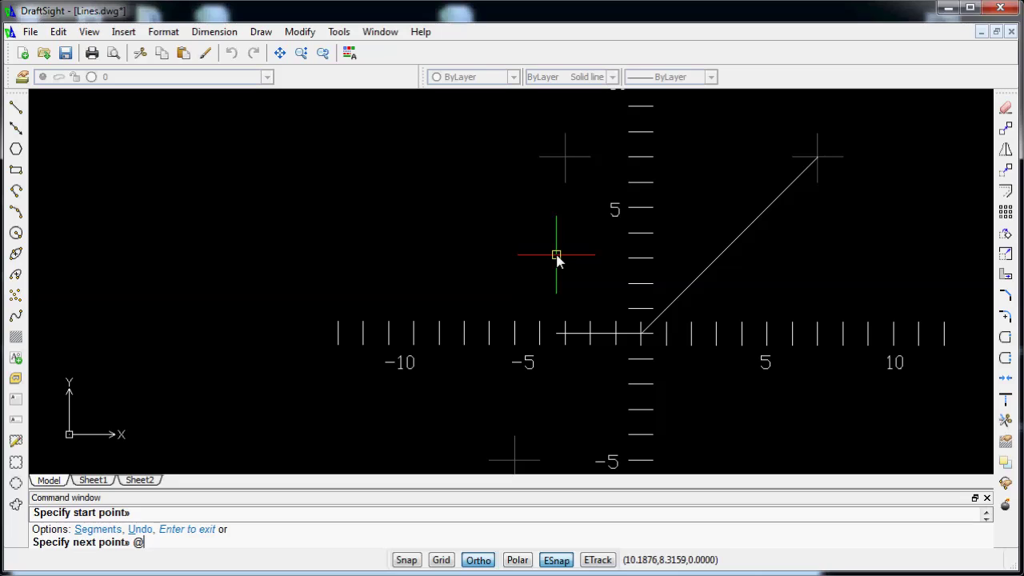
key("F8")
type("-3,7")
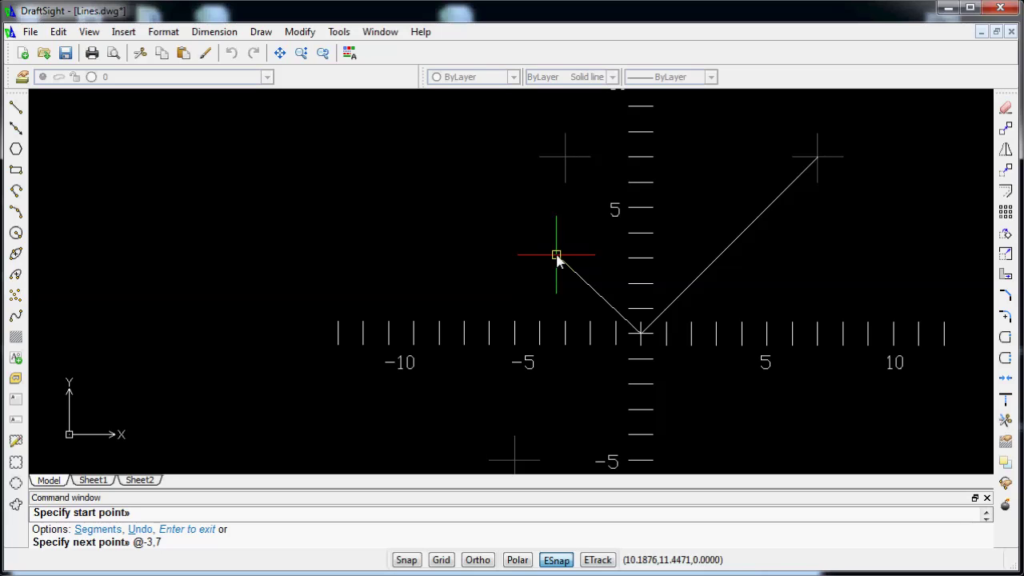
key("Return")
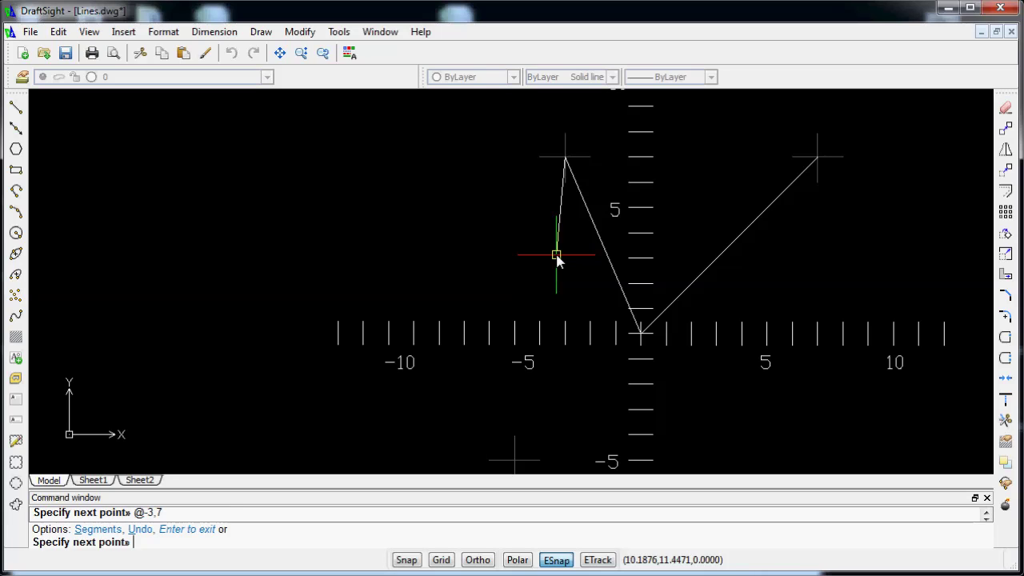
key("Escape")
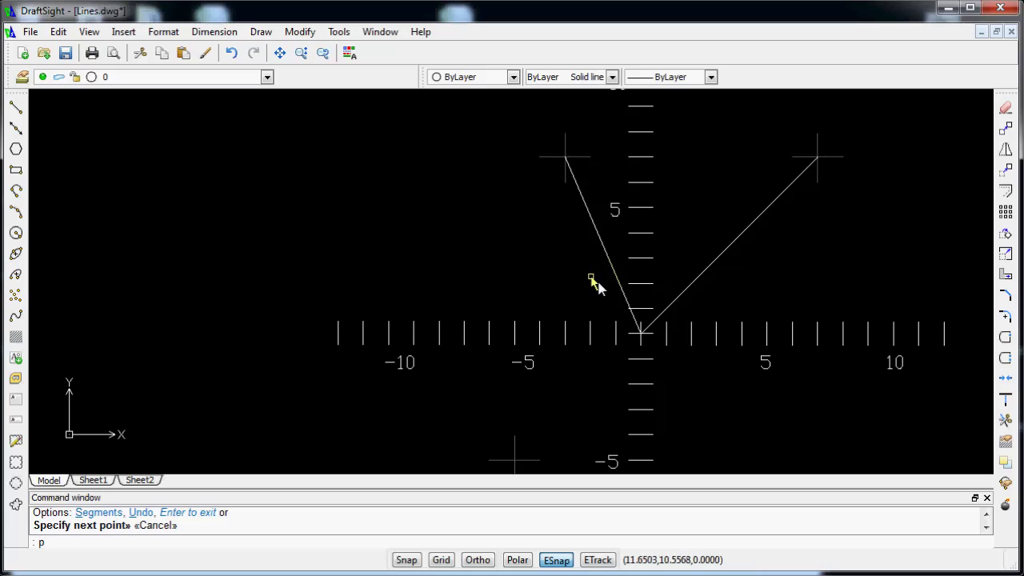
- Draw a line from the axes' origin to the lower-left cross marker using the relative coordinates @-5,-5
type("p")
key("Return")
left_click_drag(600, 388, 548, 253)
key("Escape")
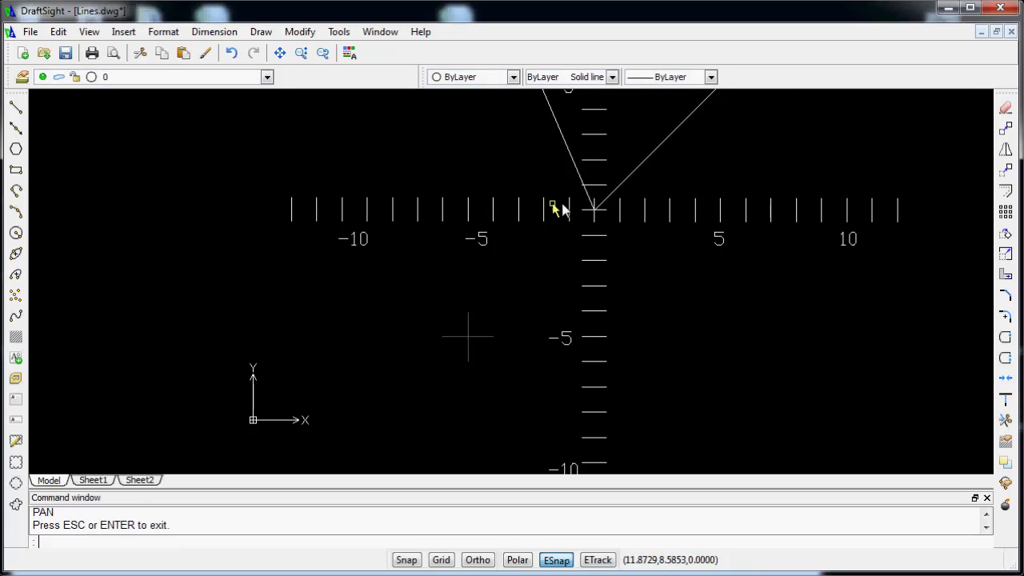
scroll(463, 276, "up", 1)
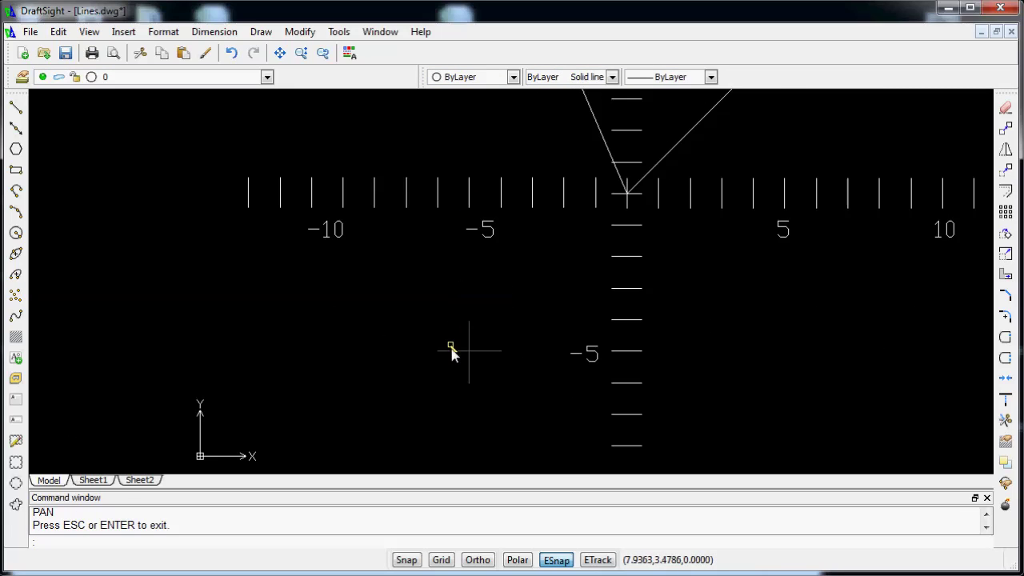
left_click(23, 112)
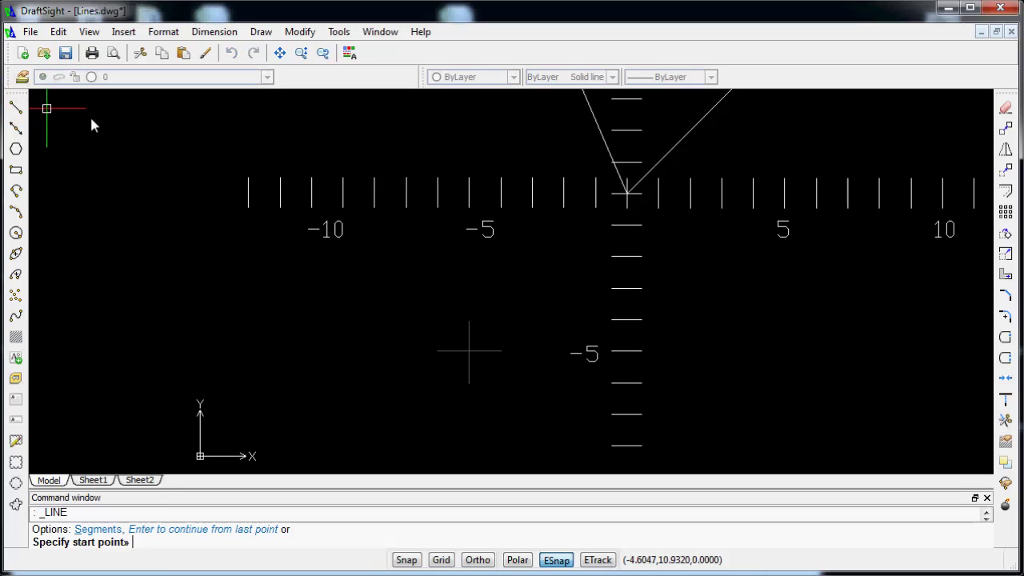
left_click(626, 194)
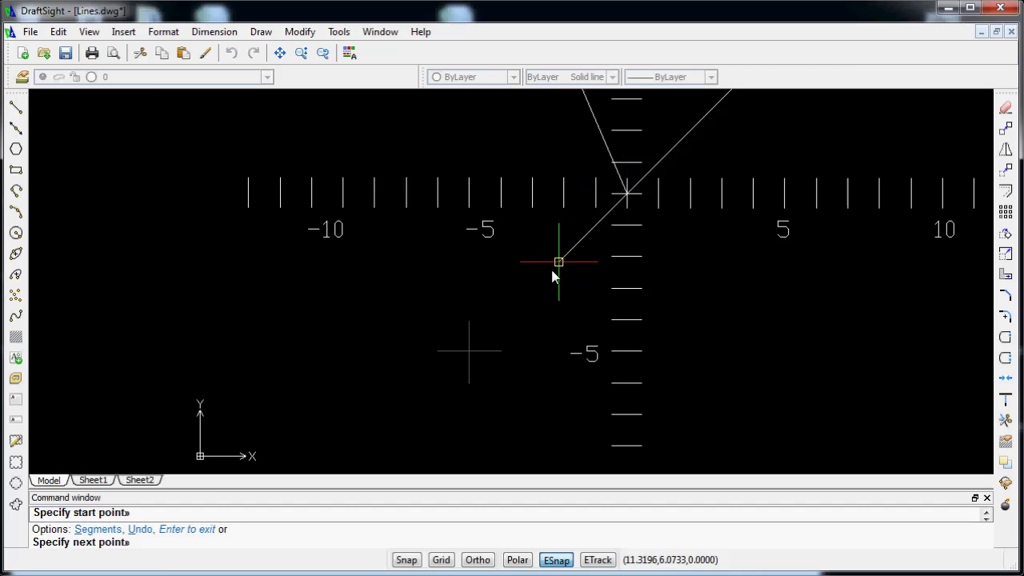
key("F8")
type("@")
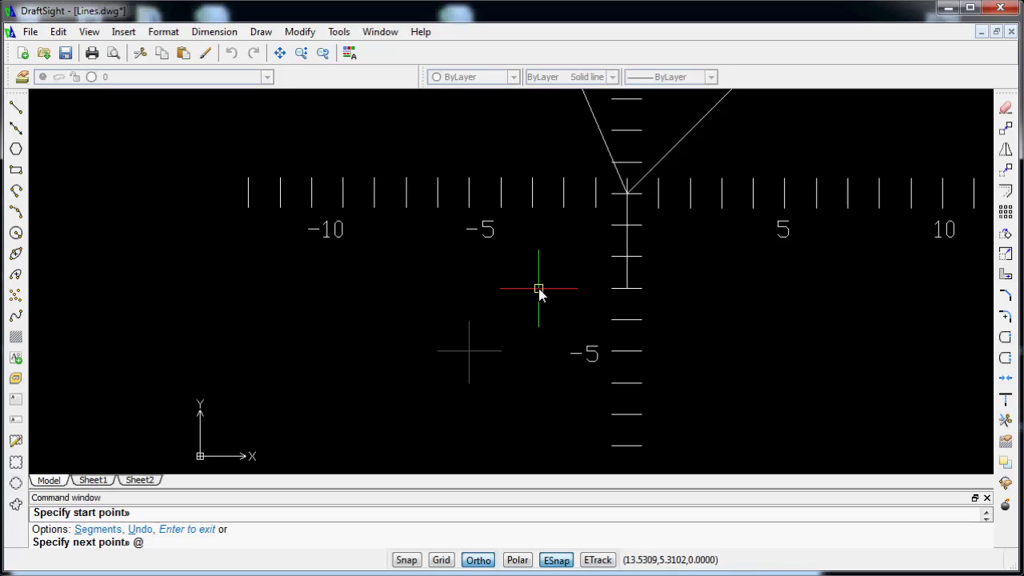
key("F8")
type("-5,-5")
key("Return")
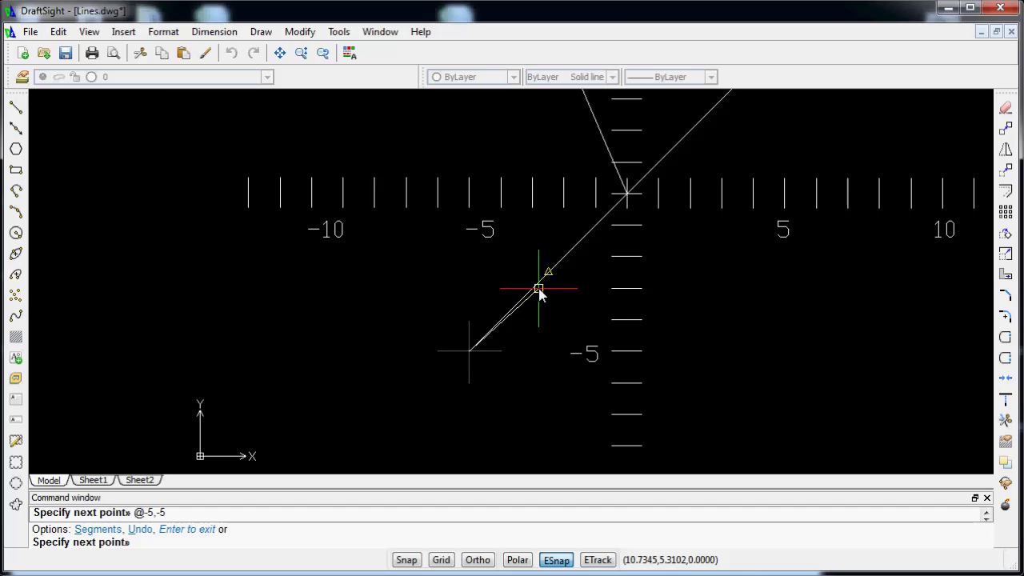
key("Escape")
- Examine the three lines running from the origin to the cross markers on the coordinate axes
type("z")
key("Return")
key("Return")
left_click_drag(608, 213, 578, 300)
key("Escape")
type("p")
key("Return")
scroll(610, 242, "up", 2)
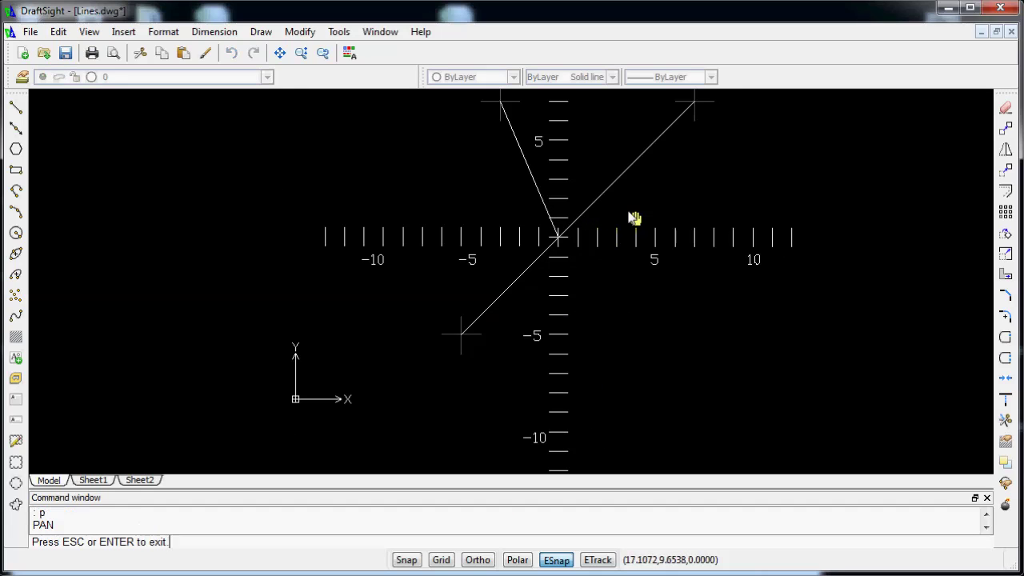
left_click_drag(633, 212, 586, 304)
key("Escape")
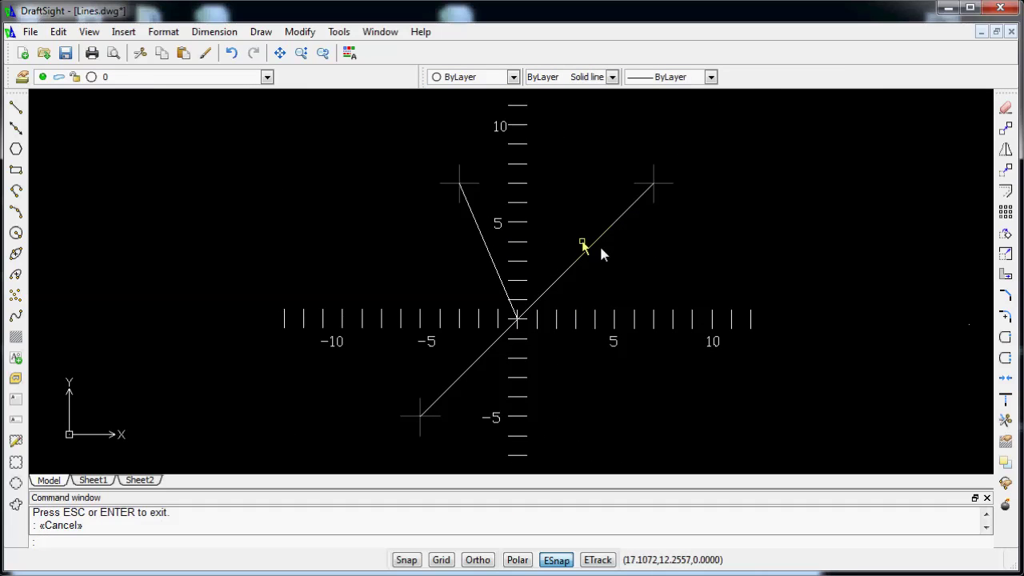
- Delete the diagonal line between the 10.0000 and 45° dimensions in the dimensioned angle sketch
key("Escape")
key("Return")
left_click_drag(778, 272, 337, 242)
left_click_drag(516, 257, 244, 289)
key("Return")
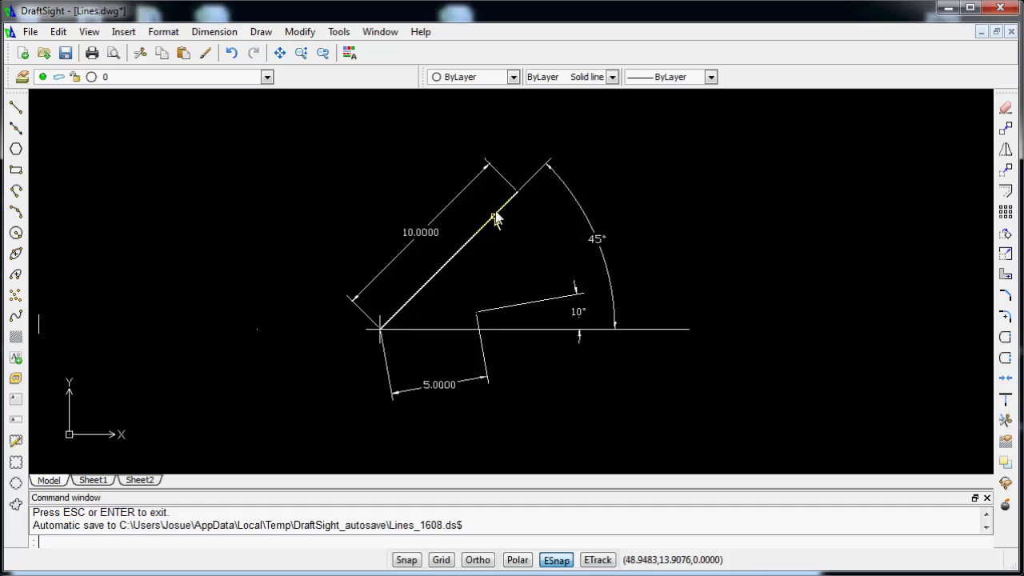
left_click(478, 238)
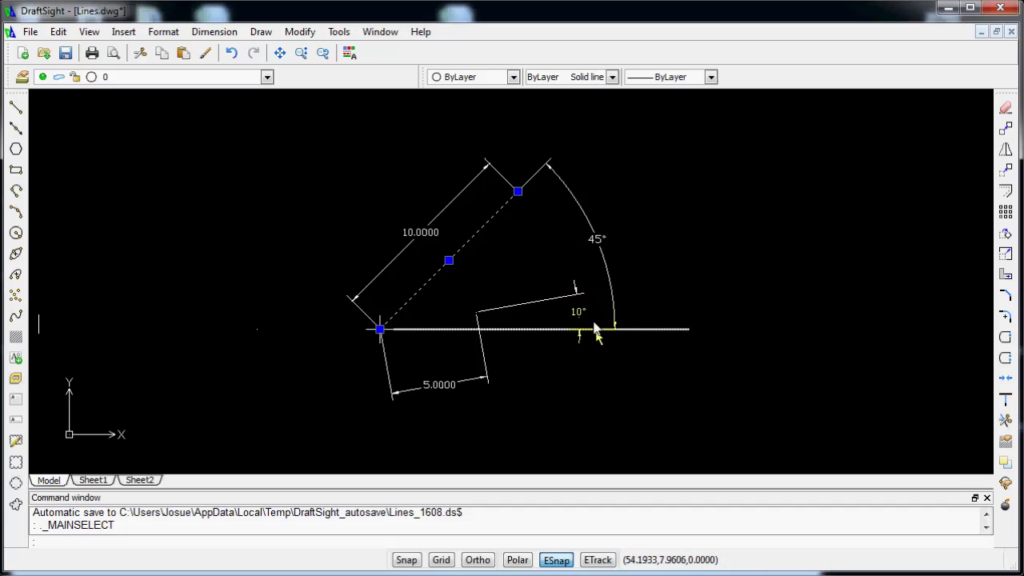
key("Delete")
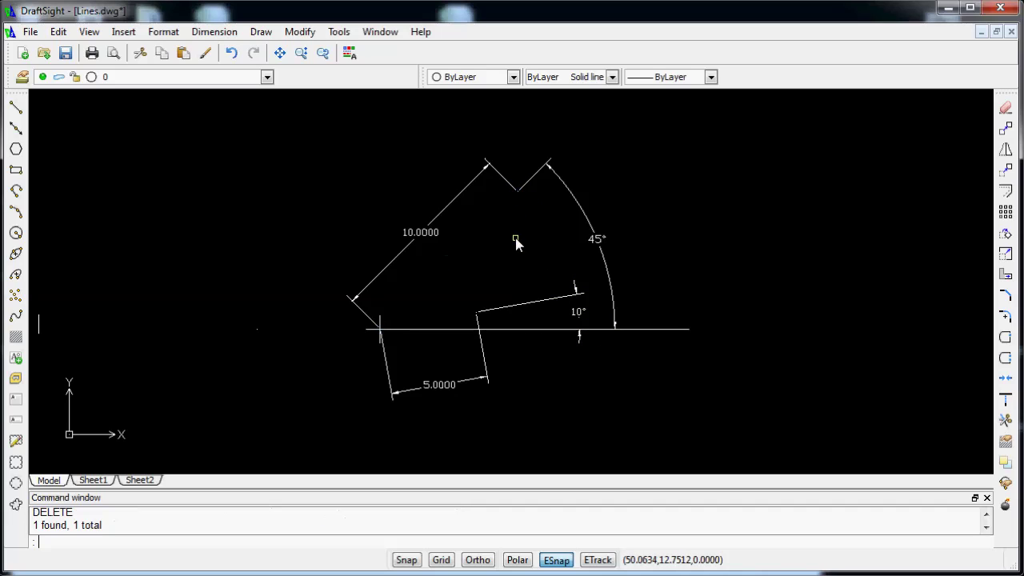
left_click(16, 108)
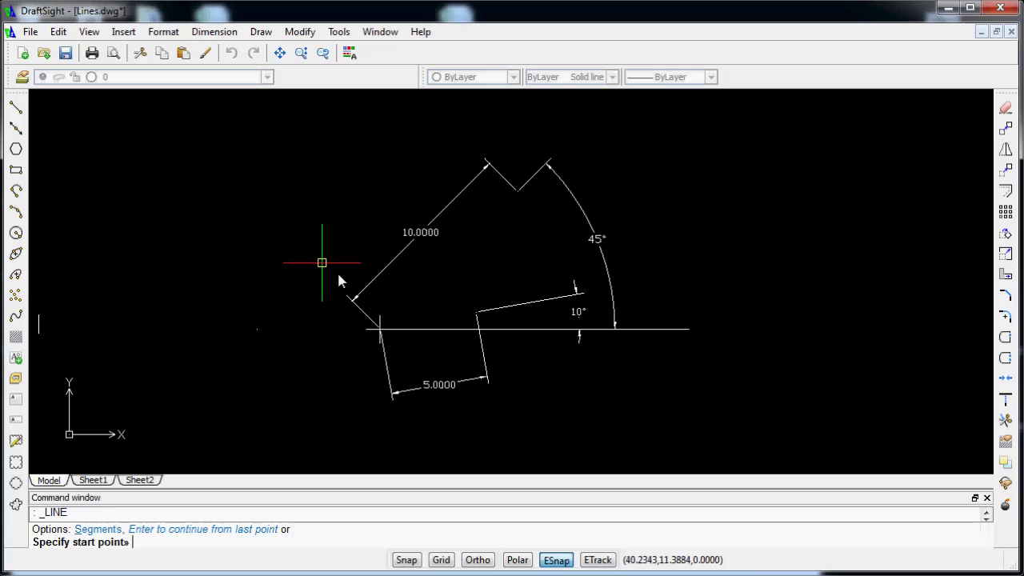
left_click(383, 335)
key("F8")
type("@")
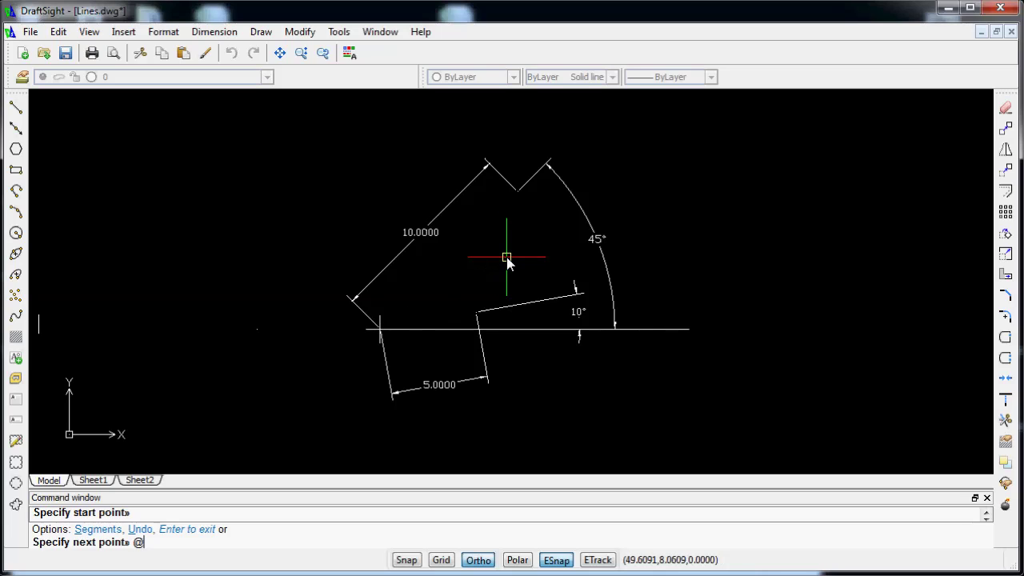
key("F8")
type("10")
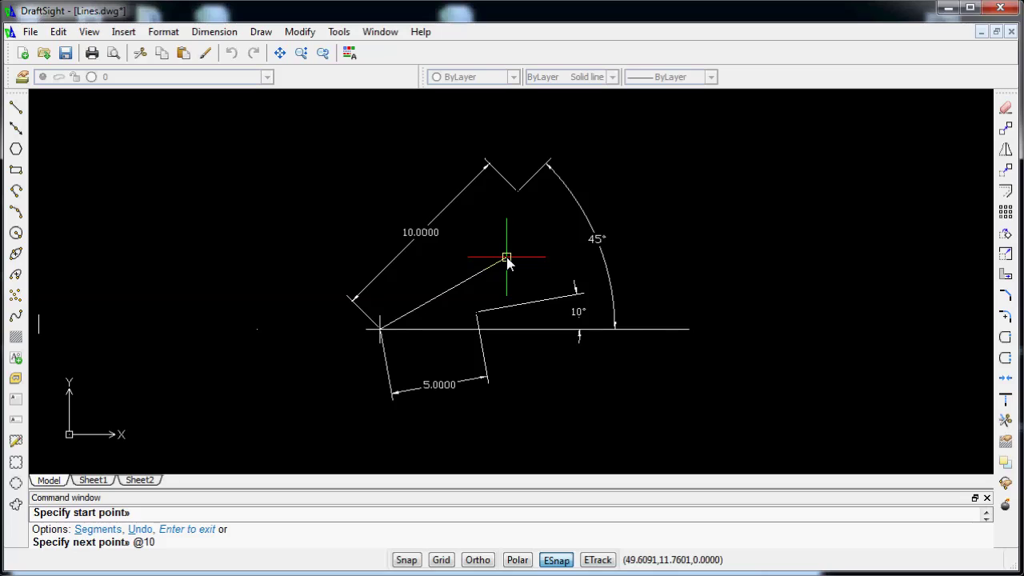
key("F8")
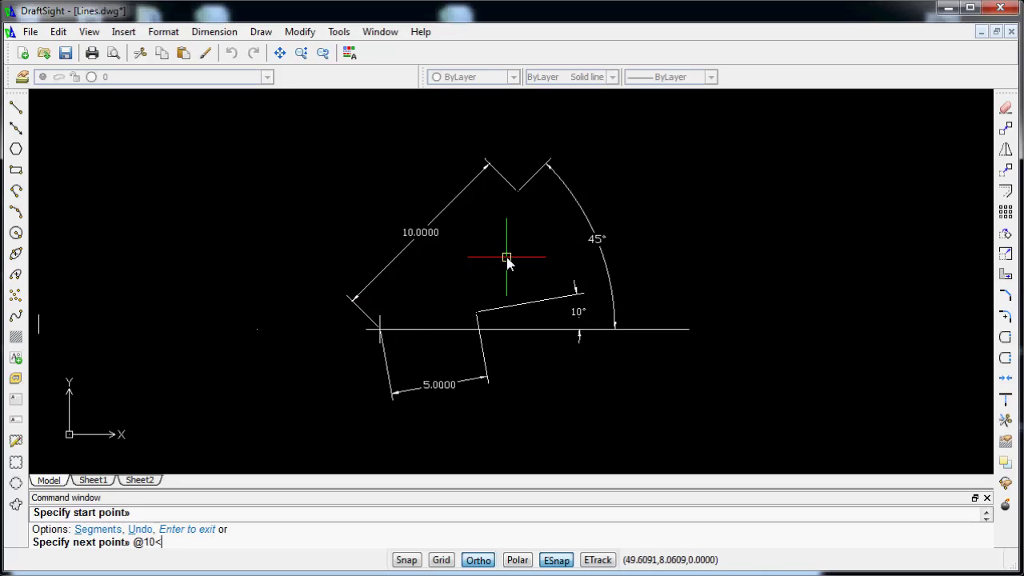
type("<")
key("F8")
type("5")
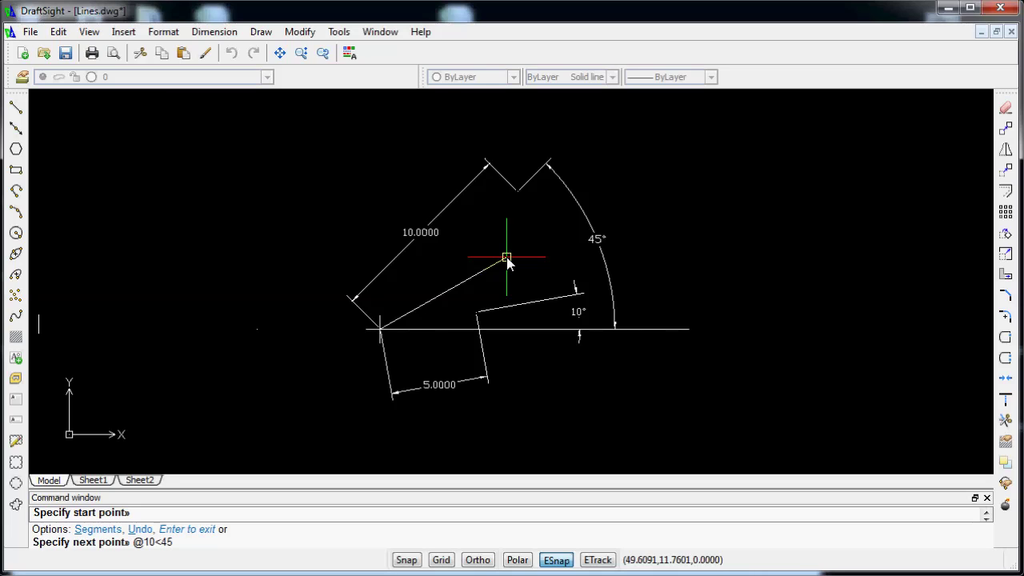
key("Return")
key("Escape")
- Draw a line from the same vertex, 5 units long at 10°, using the polar coordinates @5<10
scroll(80, 154, "up", 1)
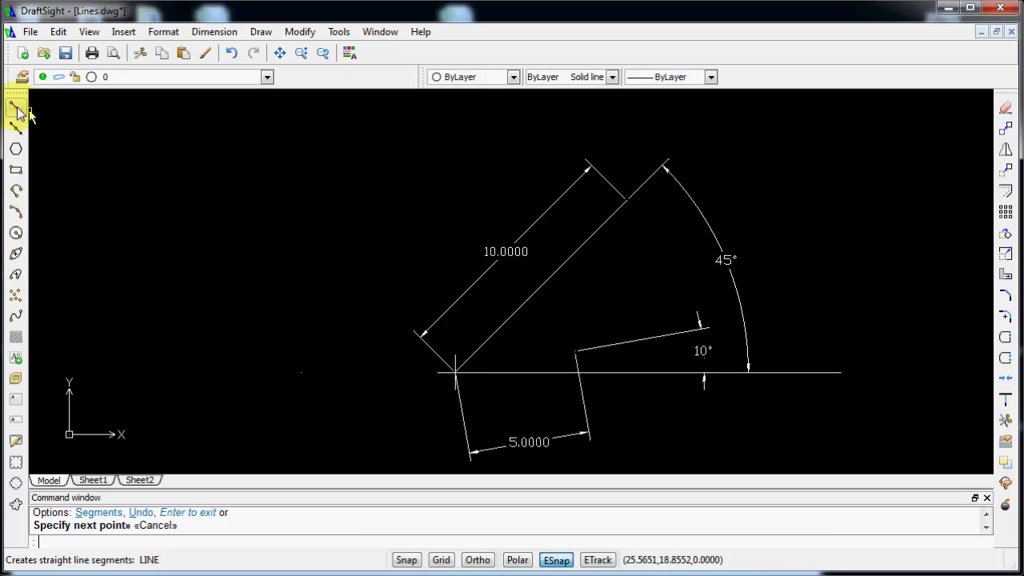
left_click(16, 106)
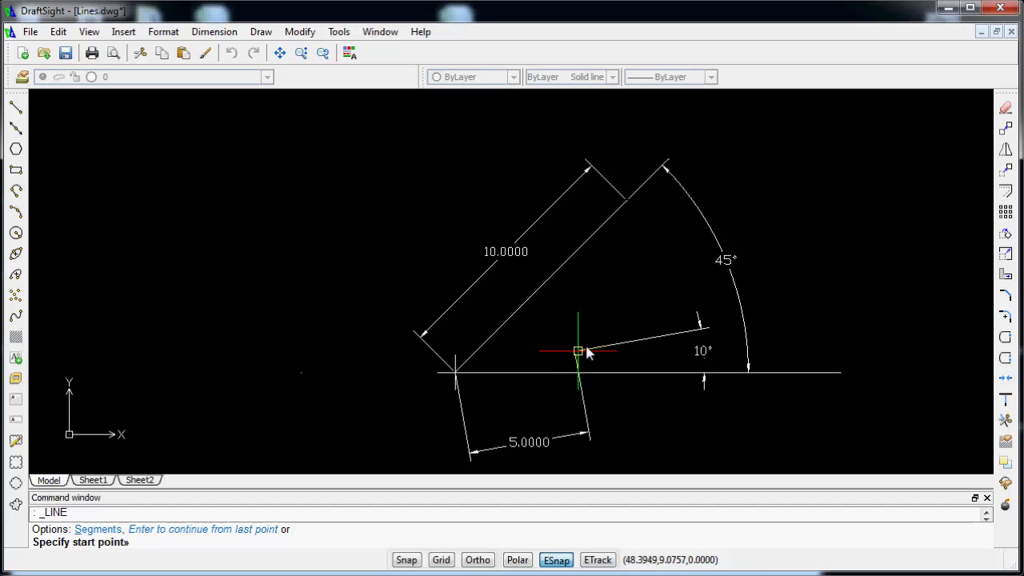
left_click(455, 373)
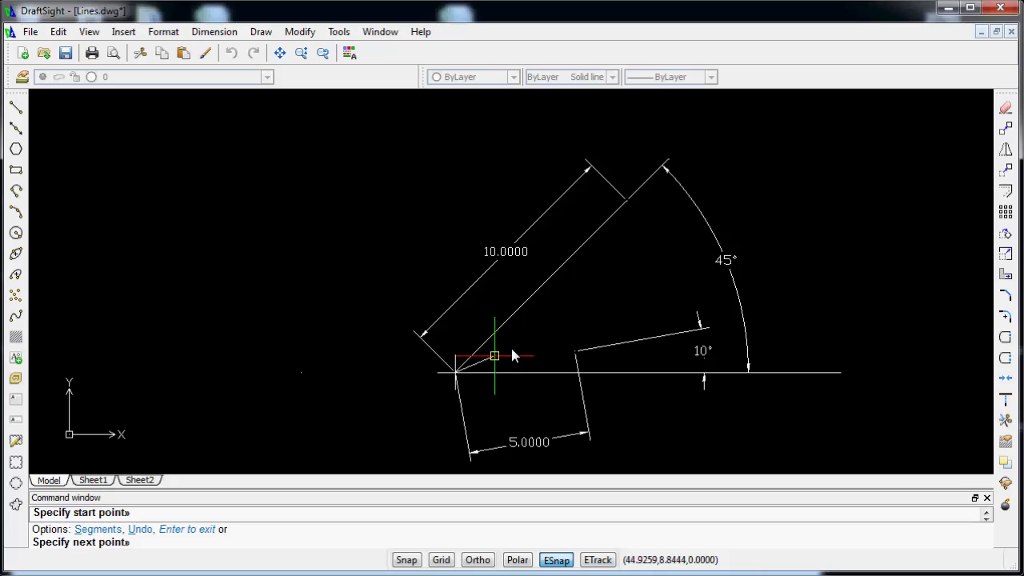
key("F8")
type("@")
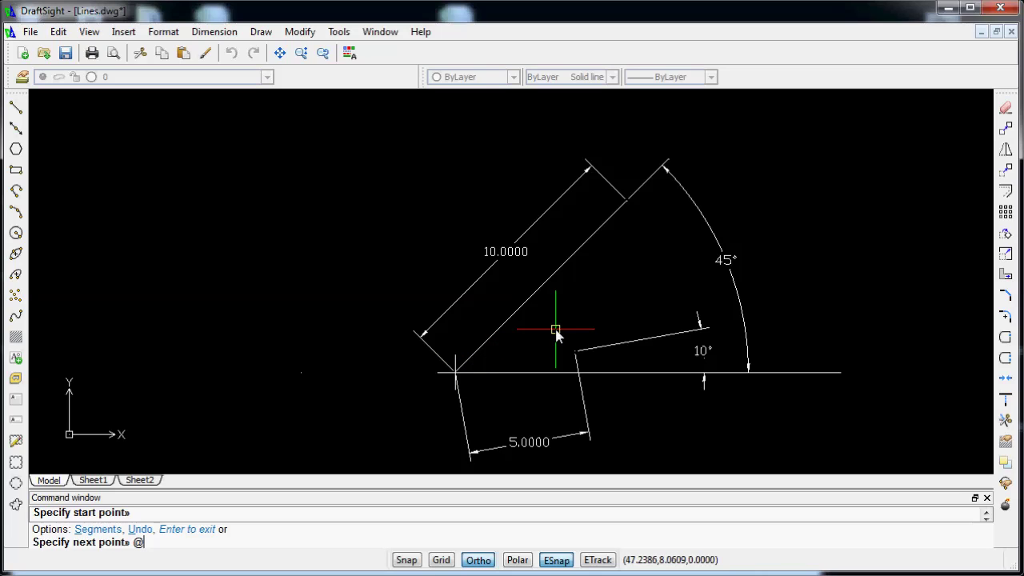
key("F8")
type("5")
key("F8")
type("<")
key("F8")
type("10")
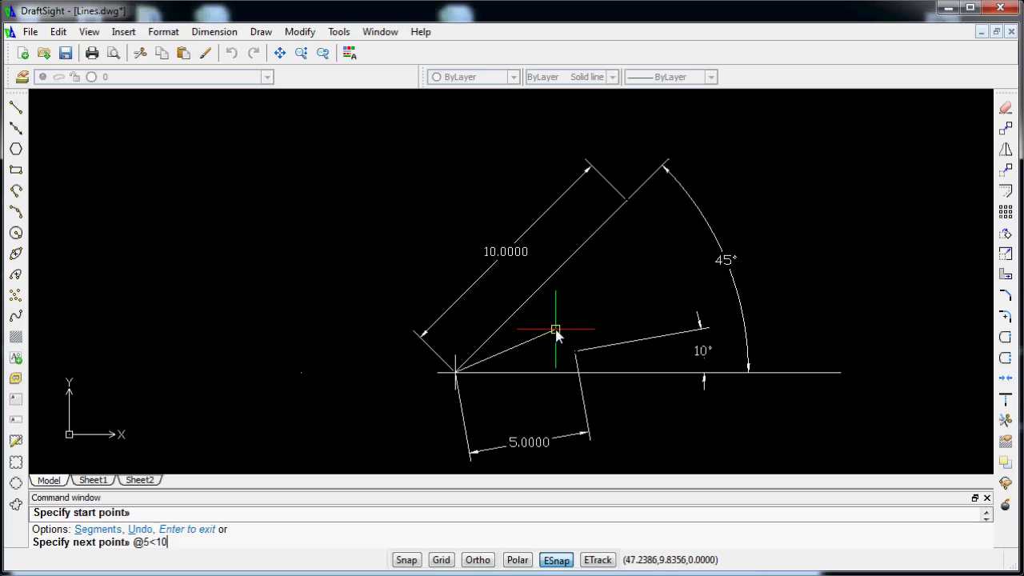
key("Return")
key("Escape")
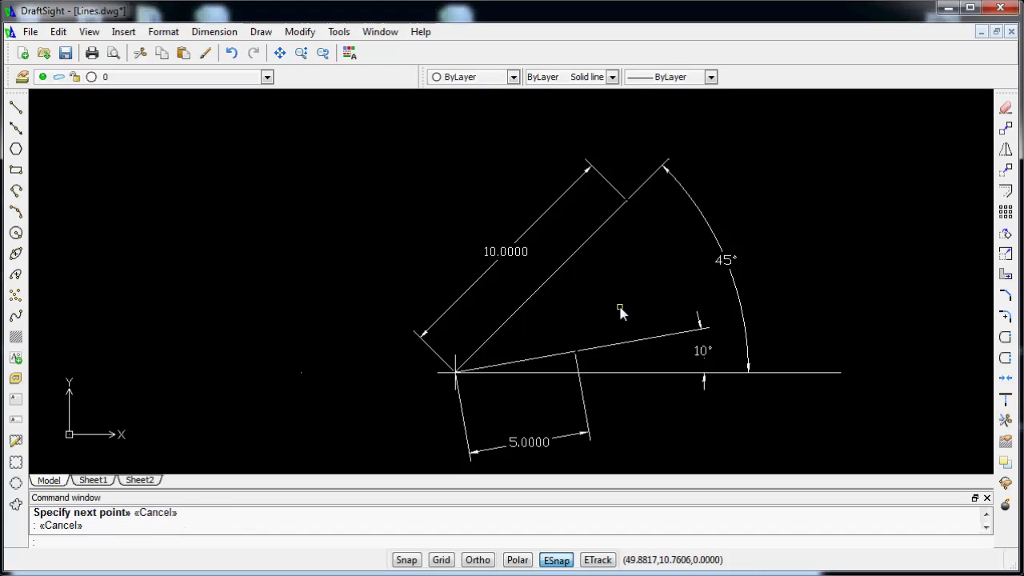
- Draw a diagonal line 10 units long, rising towards the axes, in the empty area on the negative-X side of the coordinate axes
type("z")
key("Return")
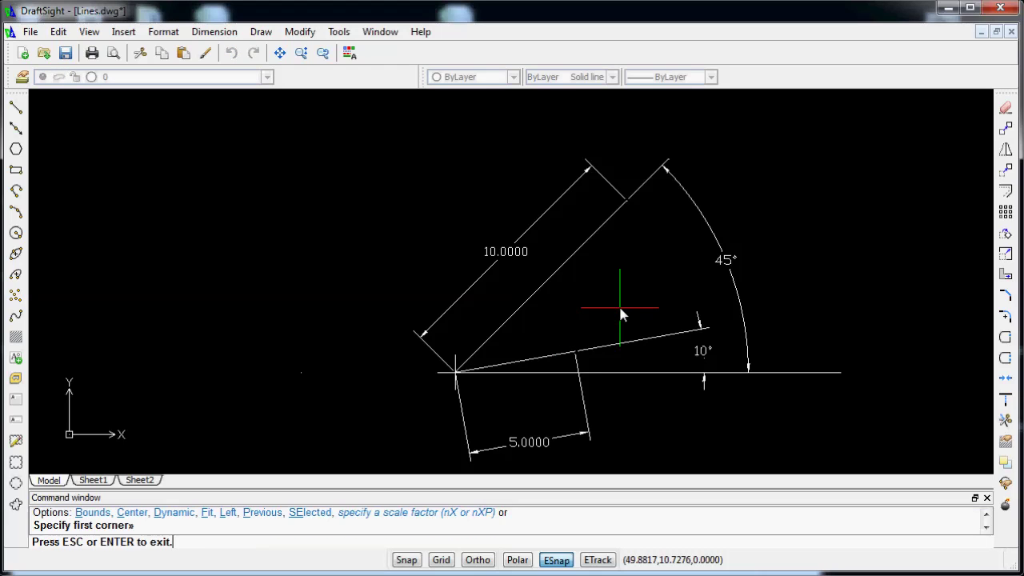
mouse_move(622, 222)
left_mouse_down()
mouse_move(594, 279)
mouse_move(567, 424)
mouse_move(489, 384)
mouse_move(399, 295)
mouse_move(393, 344)
left_mouse_up()
key("Escape")
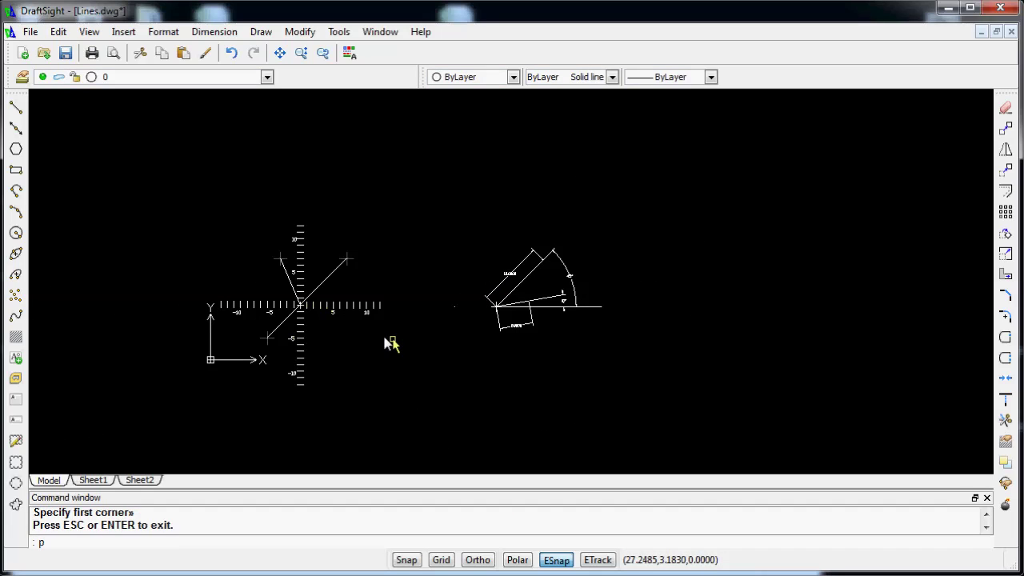
type("p")
key("Return")
mouse_move(296, 336)
left_mouse_down()
mouse_move(469, 339)
mouse_move(594, 320)
mouse_move(606, 298)
left_mouse_up()
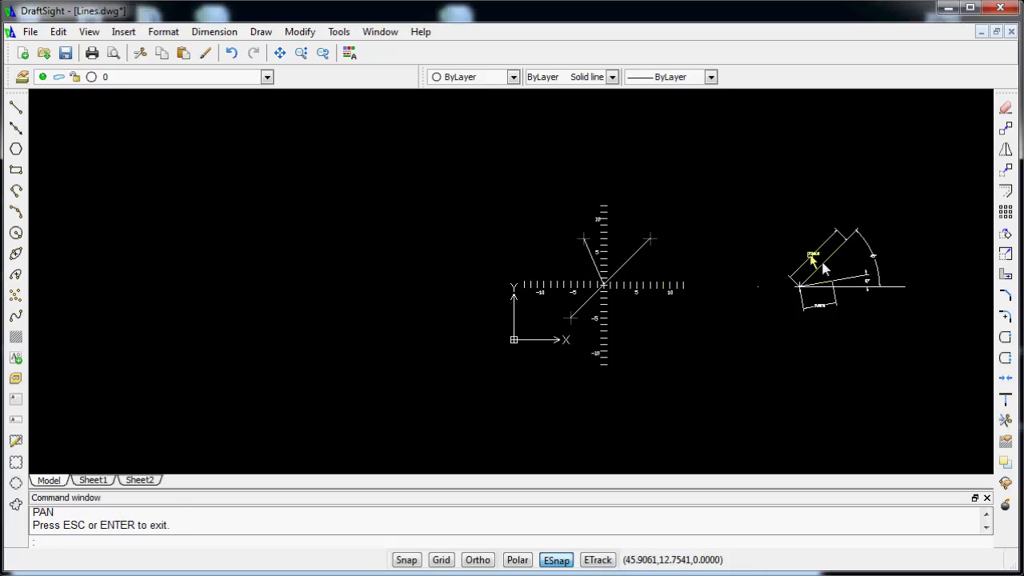
key("Escape")
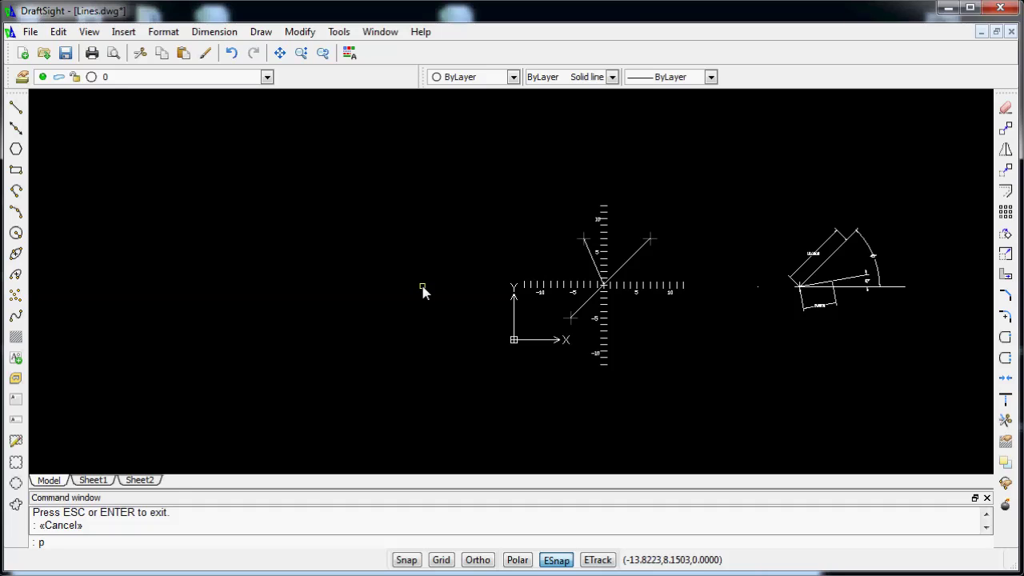
key("Escape")
type("l")
key("Return")
left_click(231, 350)
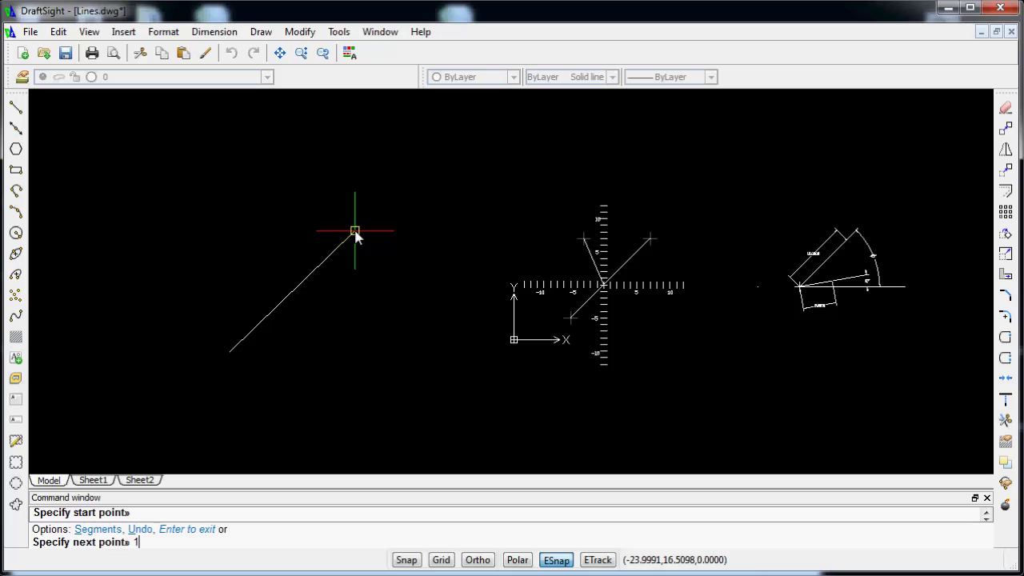
scroll(355, 232, "up", 1)
type("10")
key("Return")
- Continue from the end of the 10-unit line with two freehand segments, end the Line command and delete both segments
left_click(304, 412)
scroll(400, 292, "up", 2)
left_click(402, 289)
key("Escape")
left_click(372, 425)
left_click(192, 400)
key("Delete")
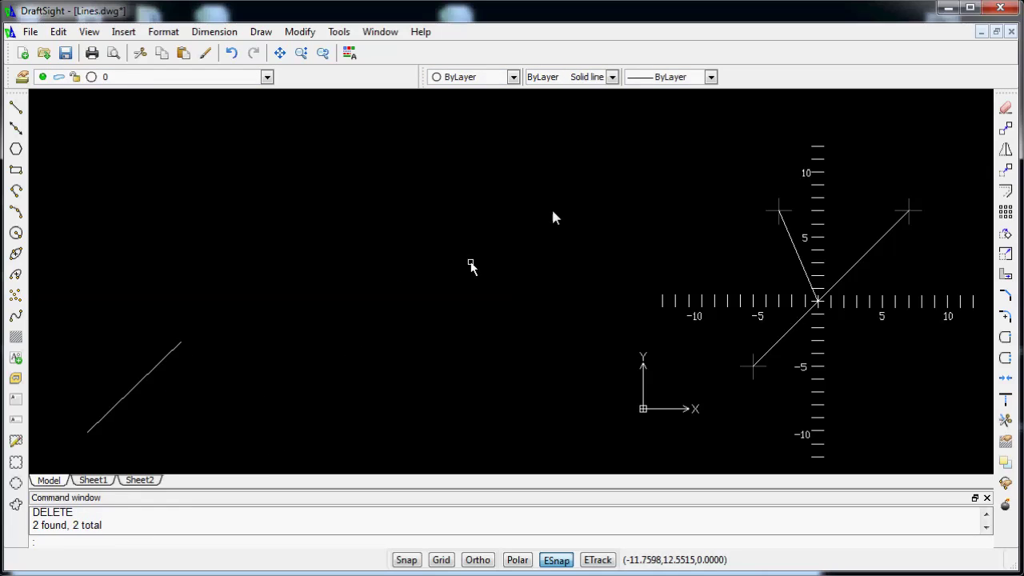